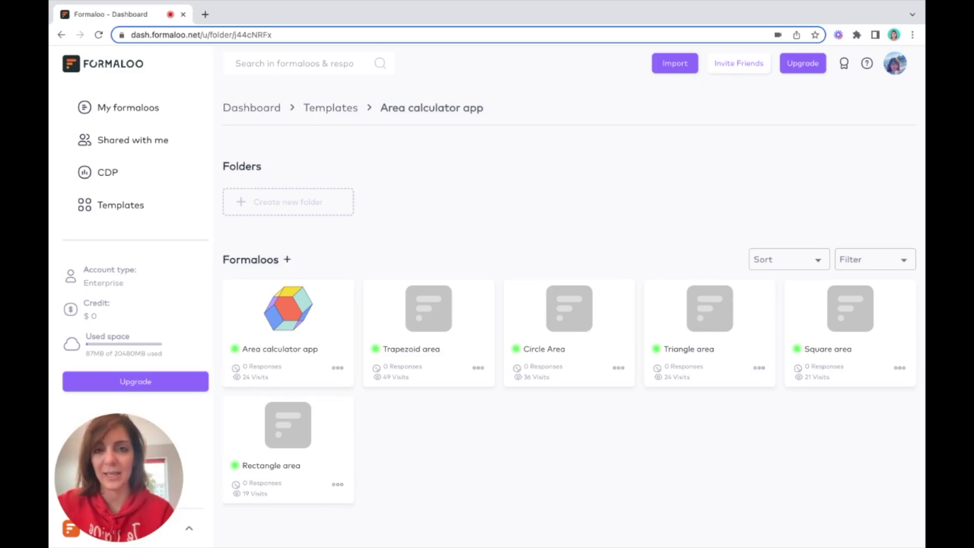
- View the Trapezoid area form as respondents see it, from its card's right-click menu
right_click(435, 292)
click(455, 307)
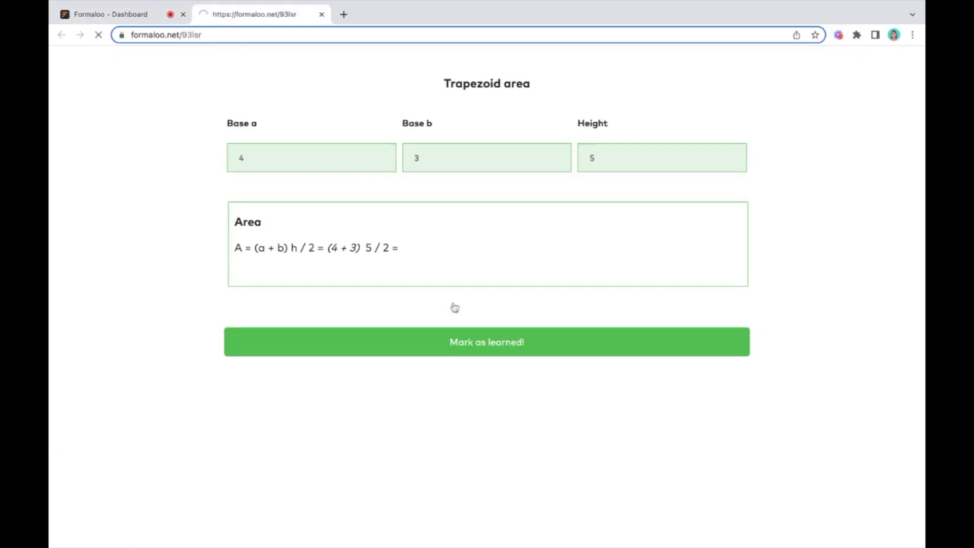
- Enter Base a 3 and Base b 7 so the trapezoid area reads 25, then close the tab
click(241, 158)
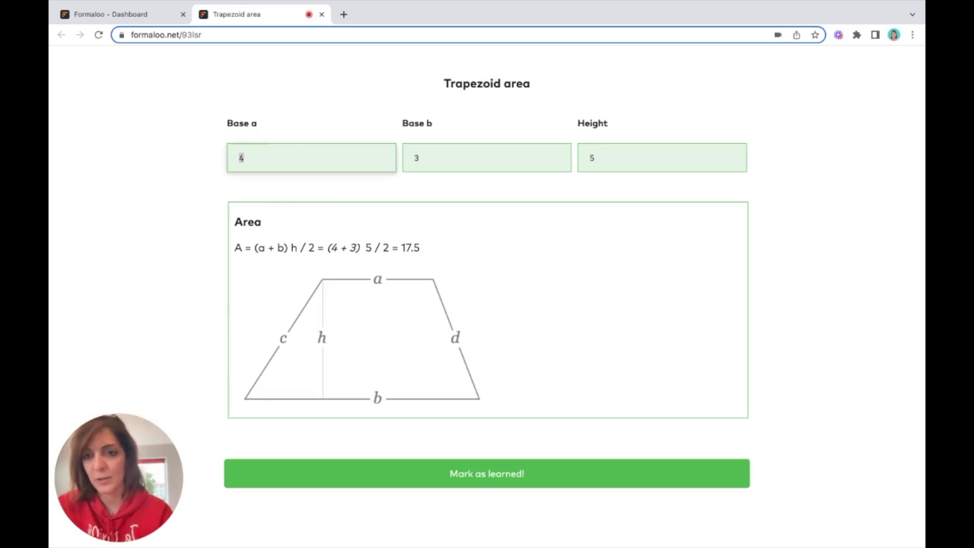
text(3)
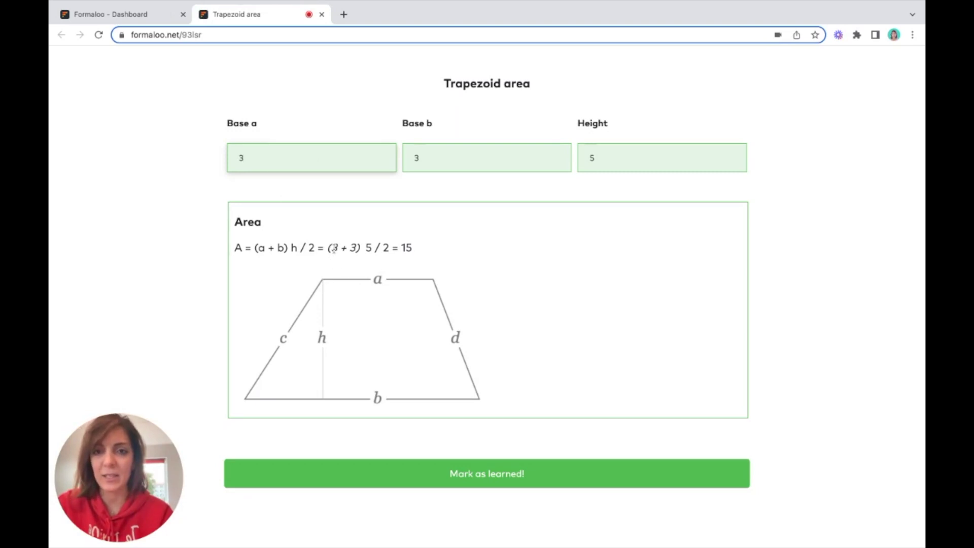
click(416, 158)
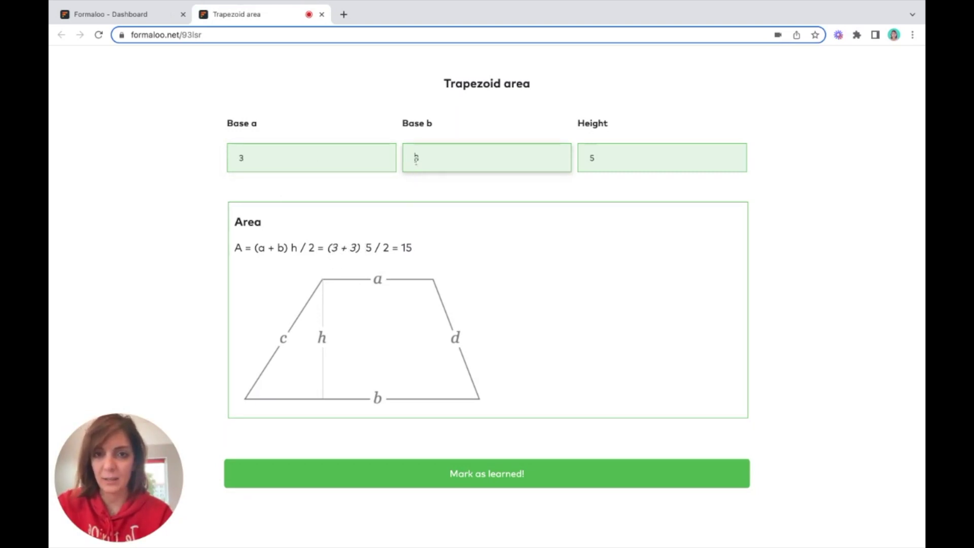
double_click(432, 163)
text(7)
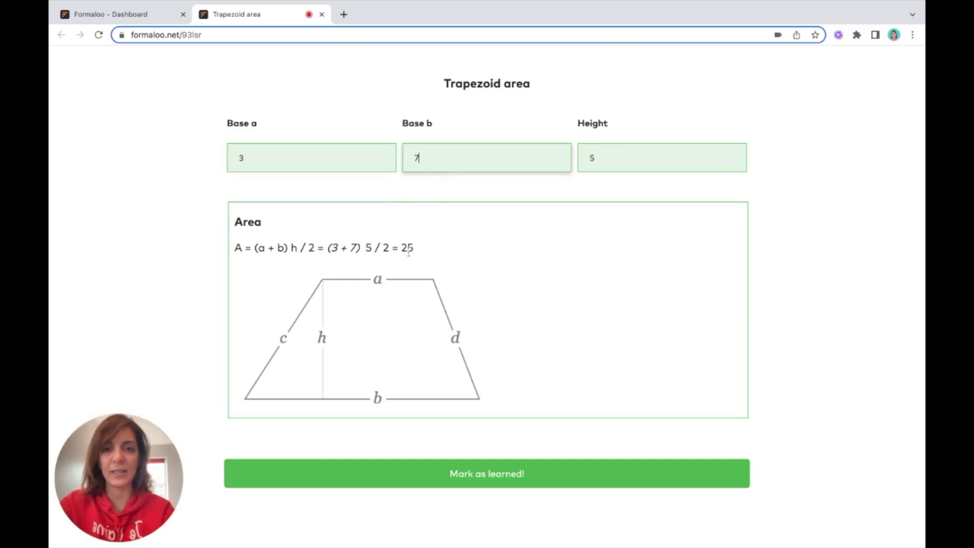
click(321, 15)
- Open the Area calculator app's results summary from its folder
click(278, 315)
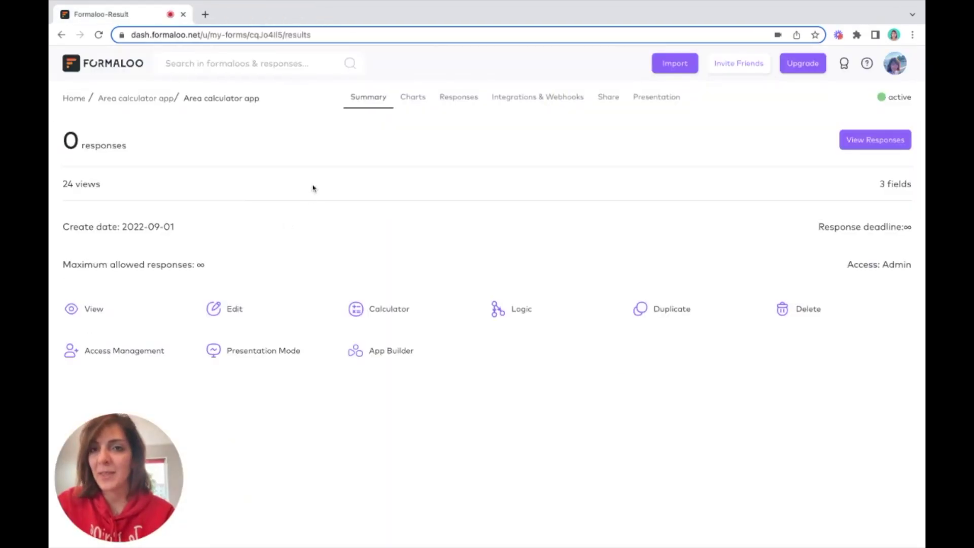
click(149, 100)
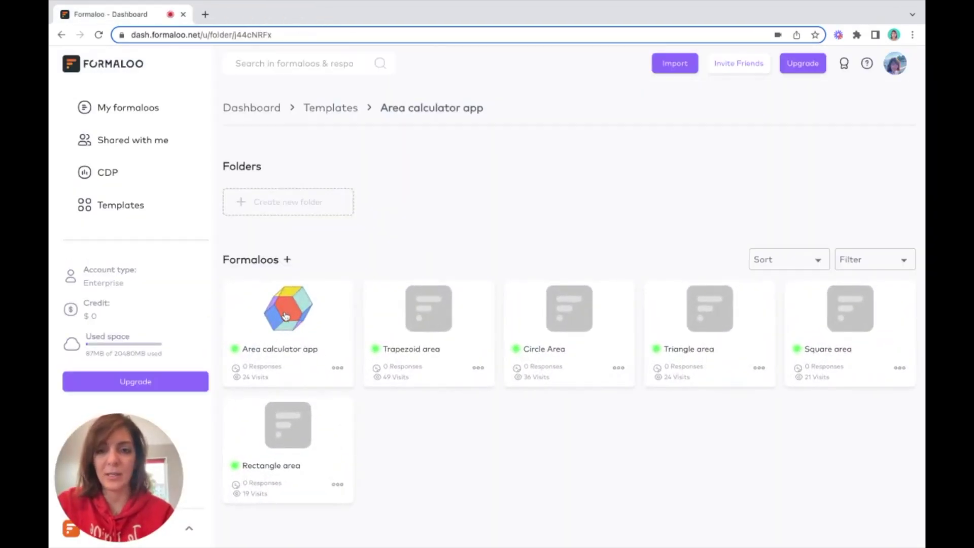
click(291, 315)
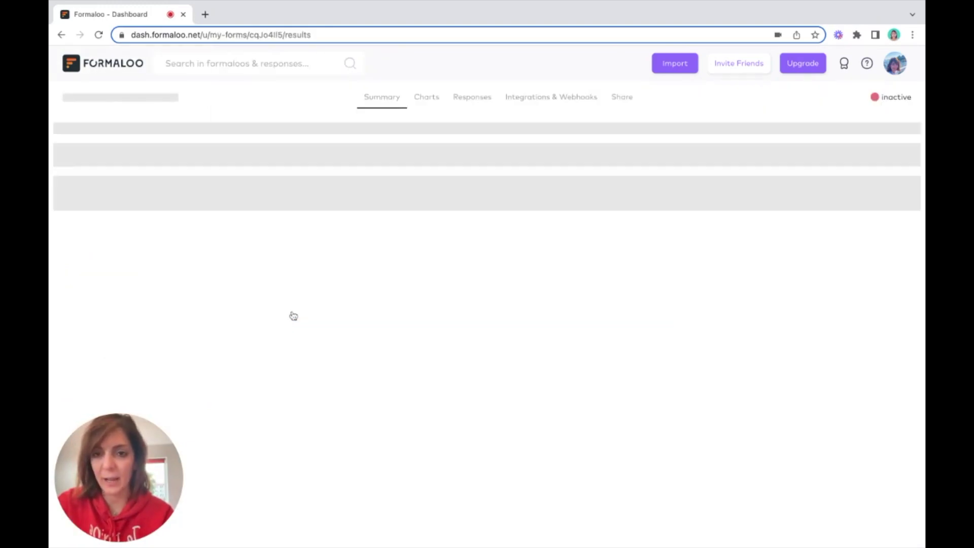
- Launch the app builder and load its Trapezoid Area page
click(387, 352)
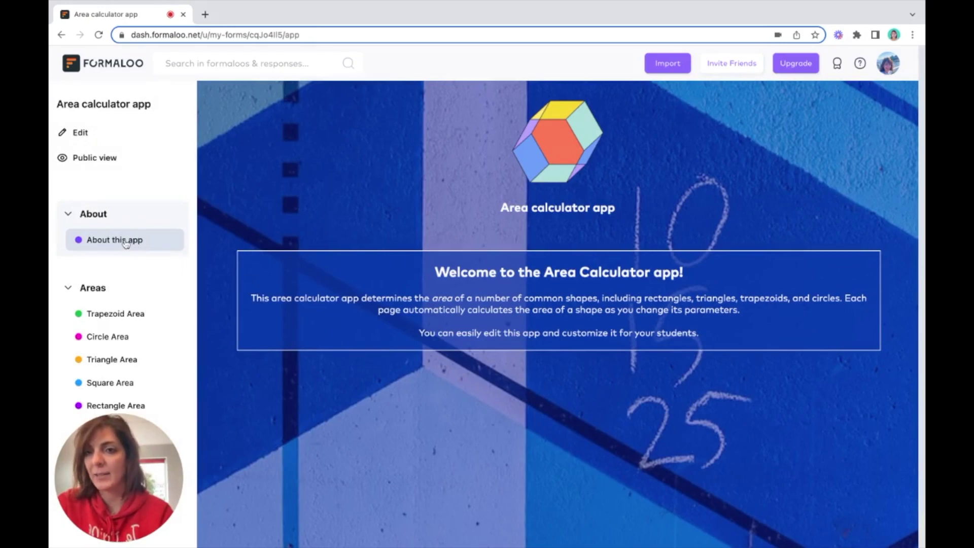
scroll(133, 247, down, 1)
click(120, 275)
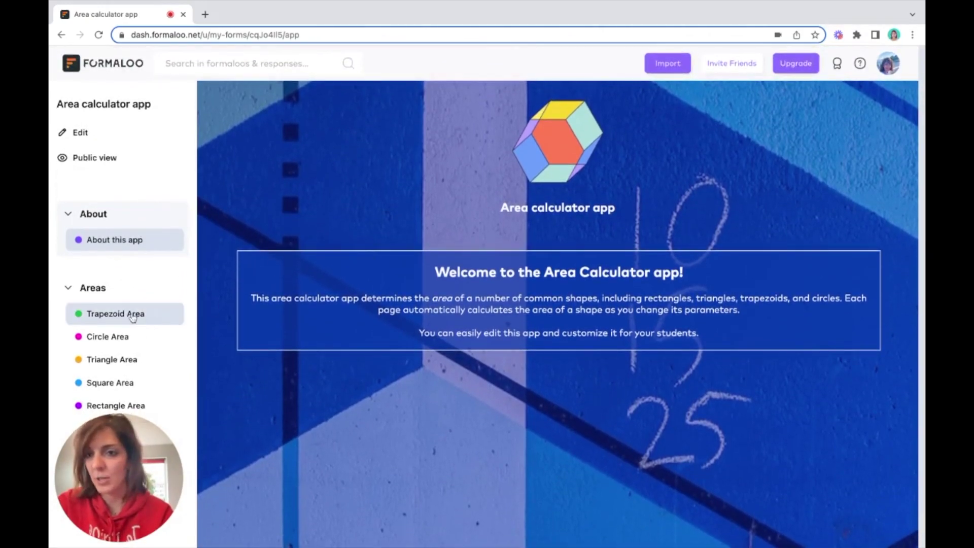
click(130, 316)
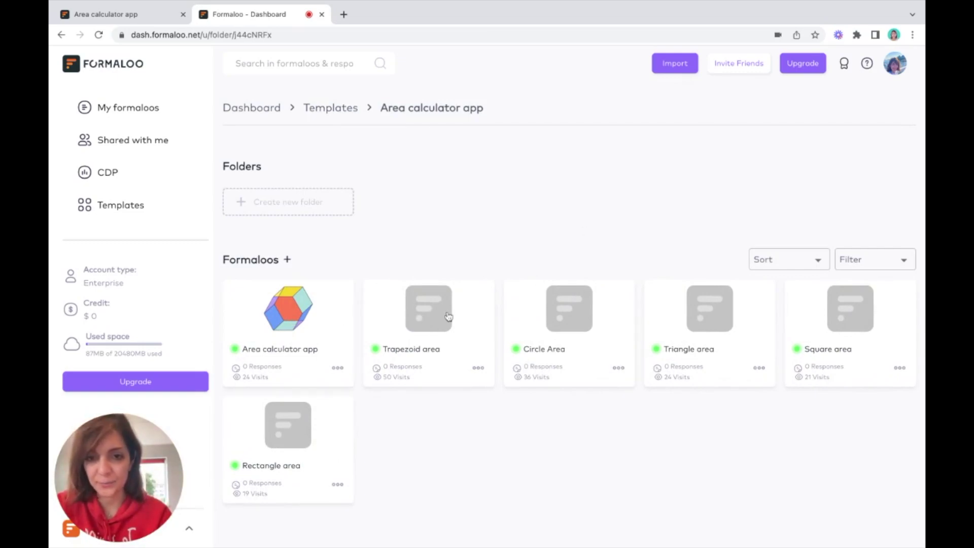
- Open the Trapezoid area form in the editor, then return to the app folder
right_click(447, 315)
click(466, 366)
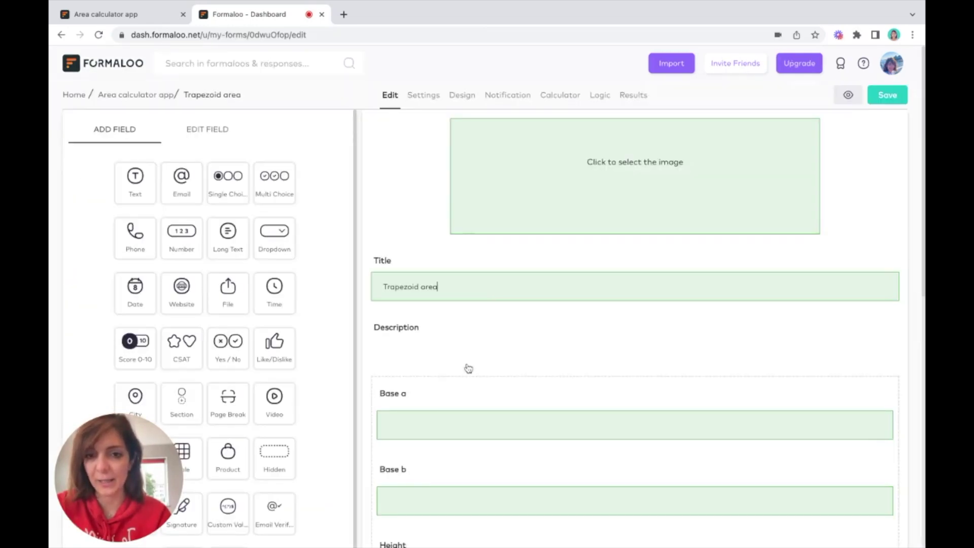
scroll(469, 369, down, 8)
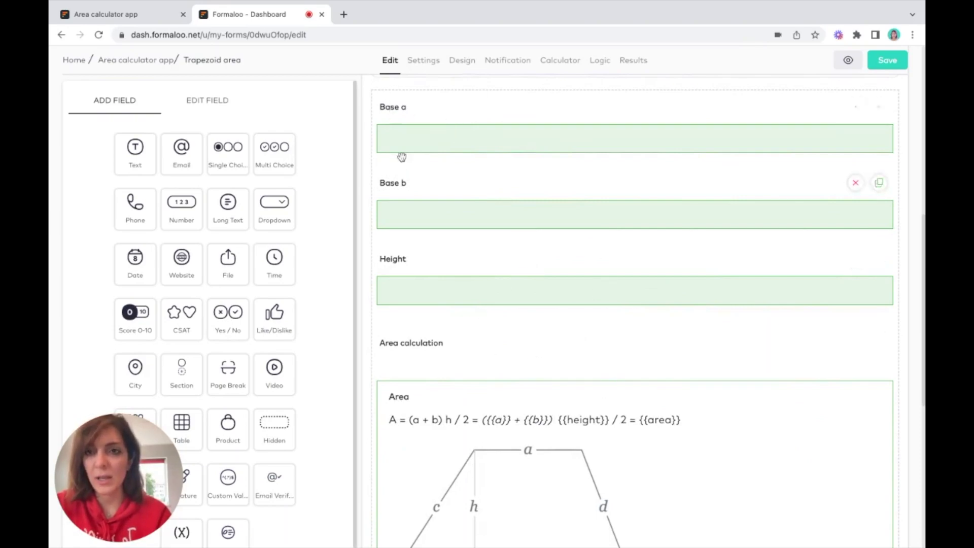
click(167, 60)
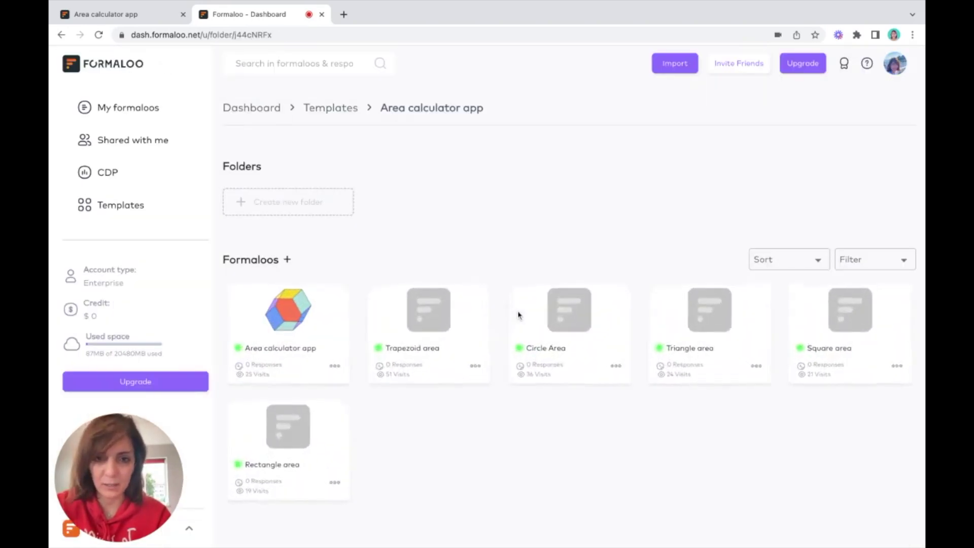
- Edit the Circle Area form and select its Radius field's ID, radius
right_click(562, 301)
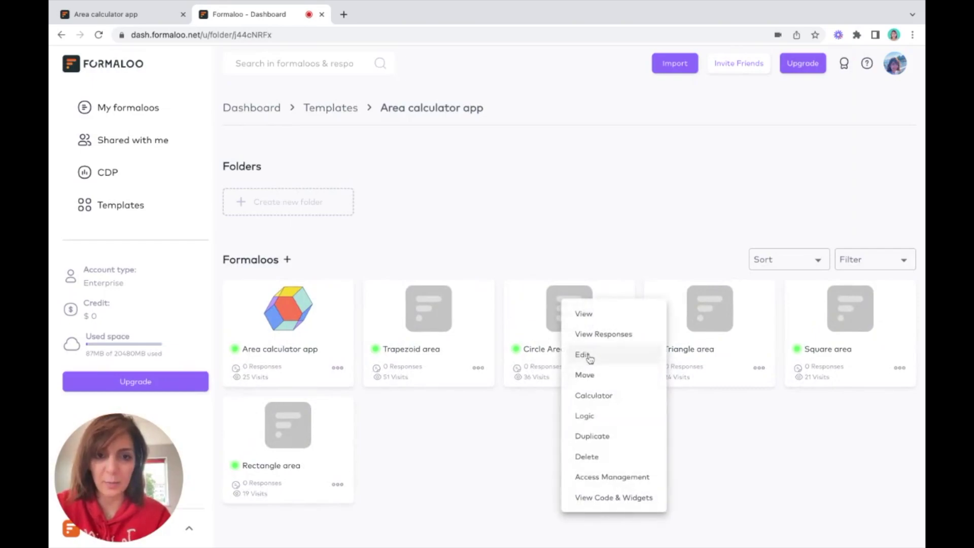
click(584, 354)
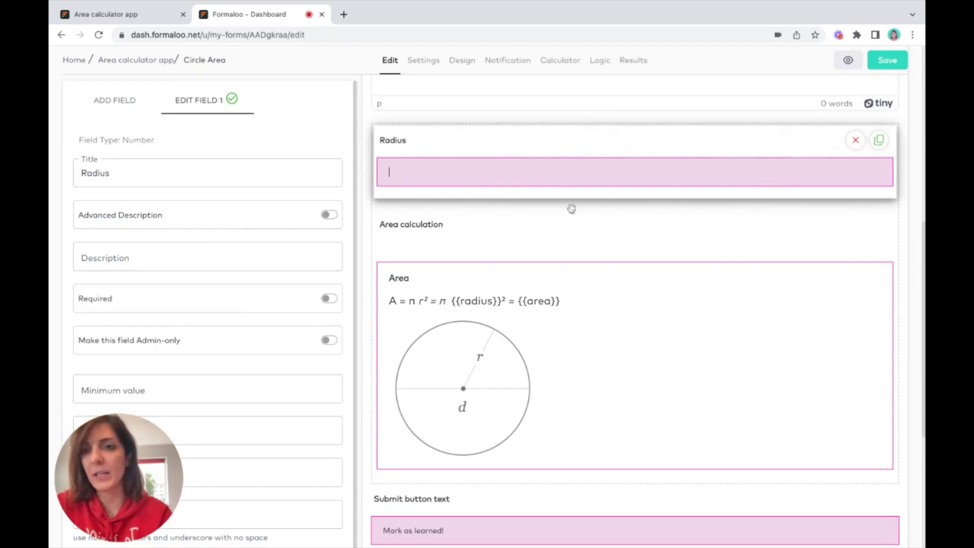
scroll(296, 246, down, 1)
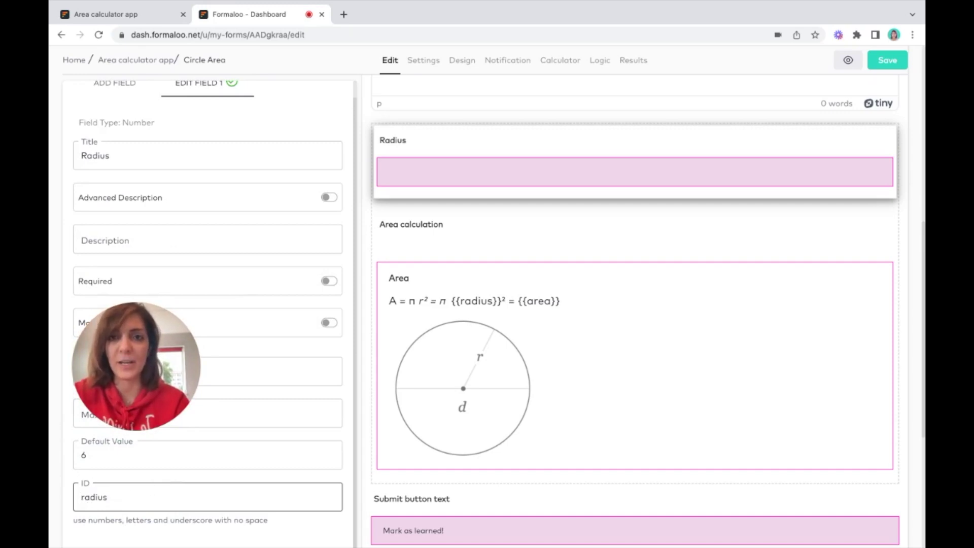
double_click(103, 496)
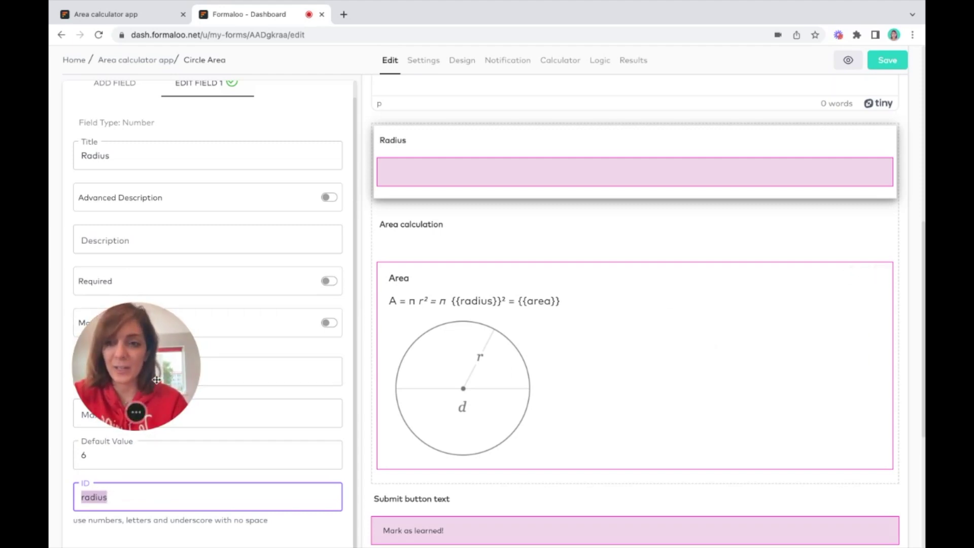
- Inspect the Area variable's formula, selecting both radius terms and the pi constant 3.14159265359
click(448, 242)
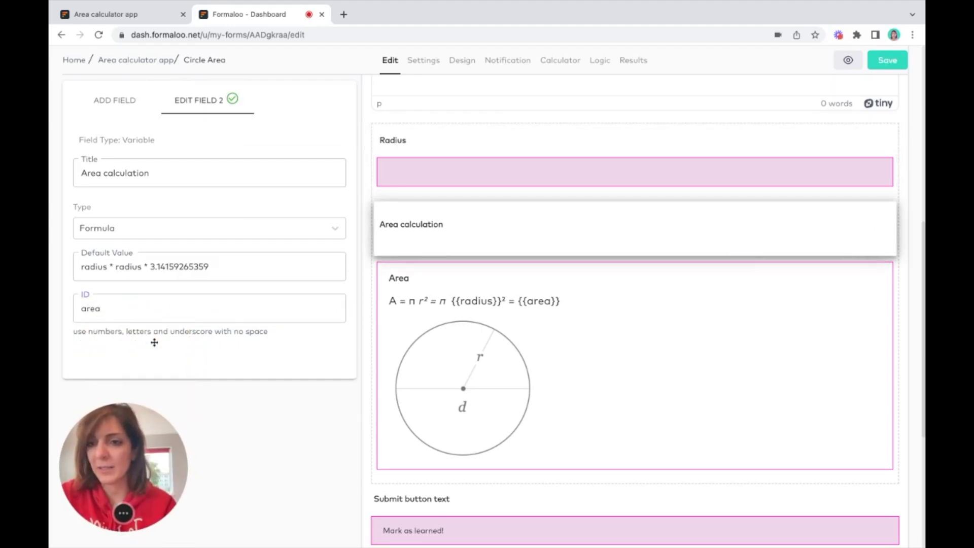
click(96, 268)
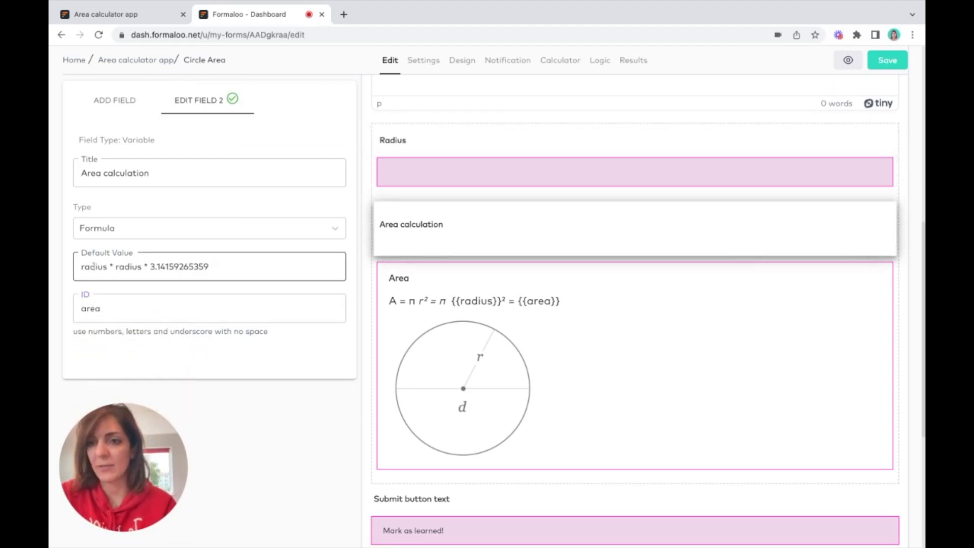
double_click(94, 267)
double_click(124, 267)
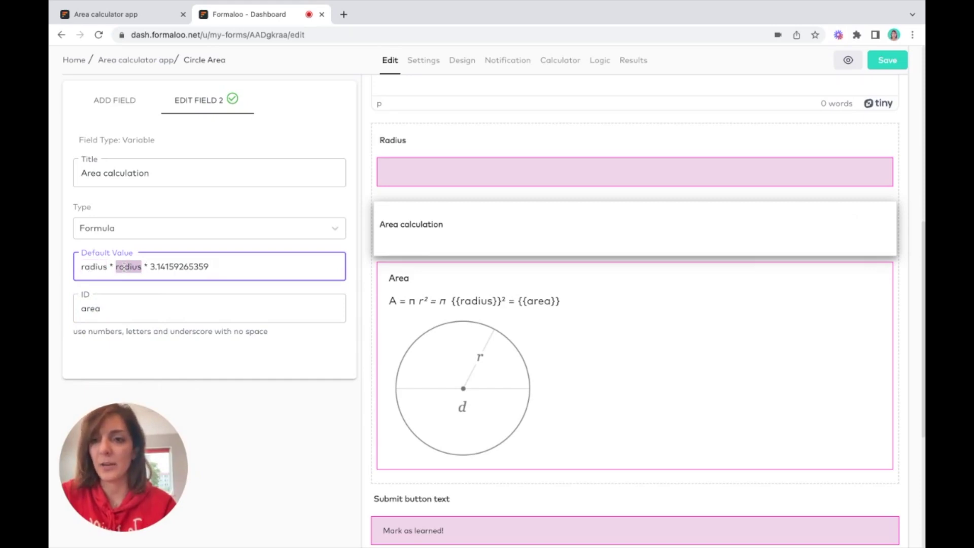
double_click(152, 266)
triple_click(153, 267)
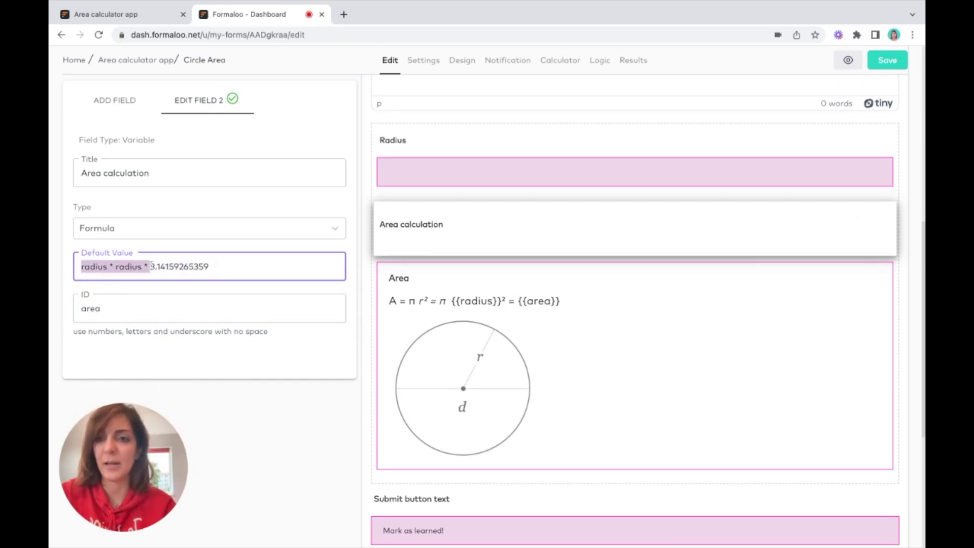
double_click(152, 267)
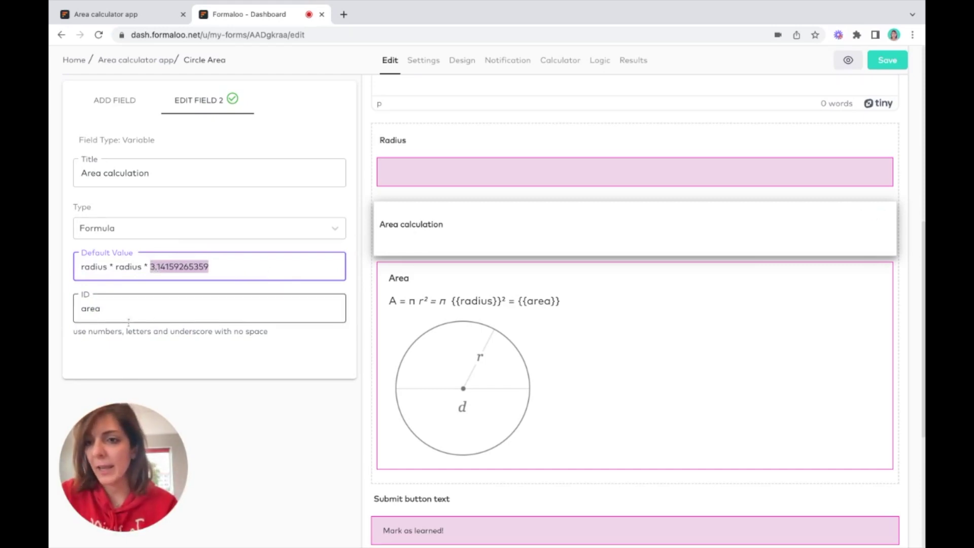
click(82, 268)
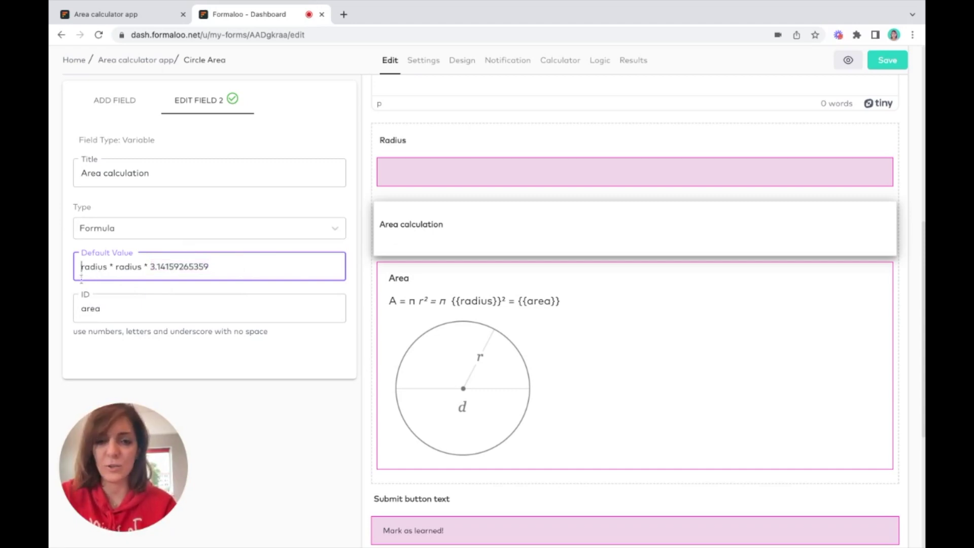
text(=)
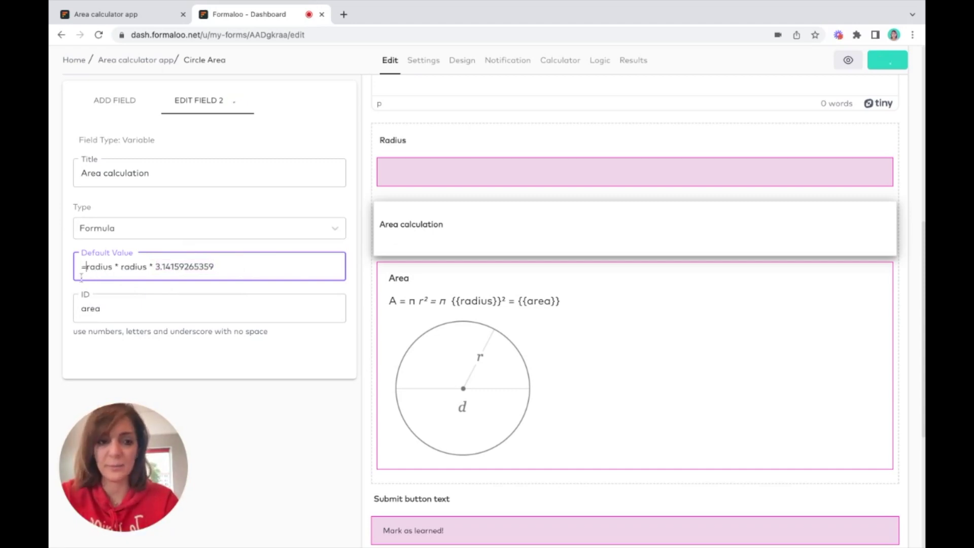
key(BackSpace)
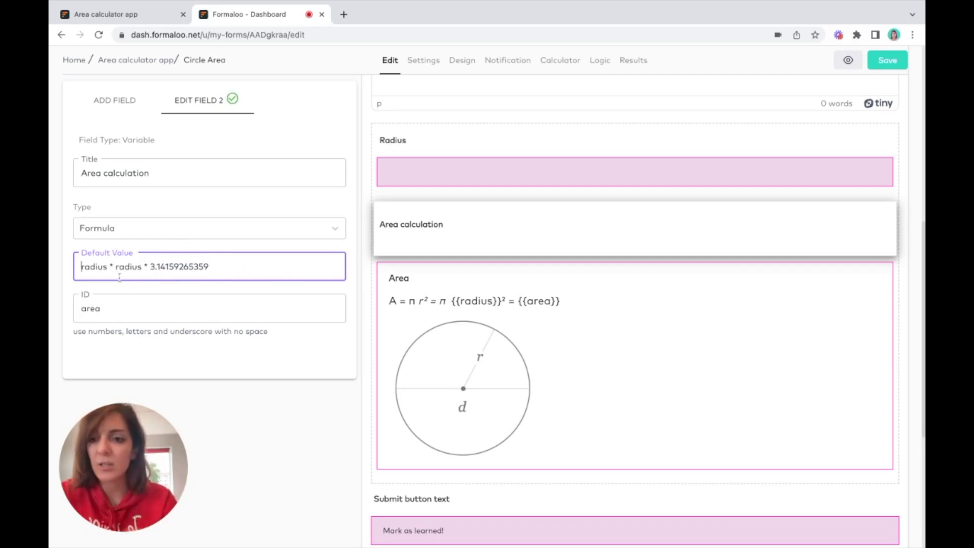
- Keep Formula as the variable type, reselect the formula, and return to the app folder
click(197, 233)
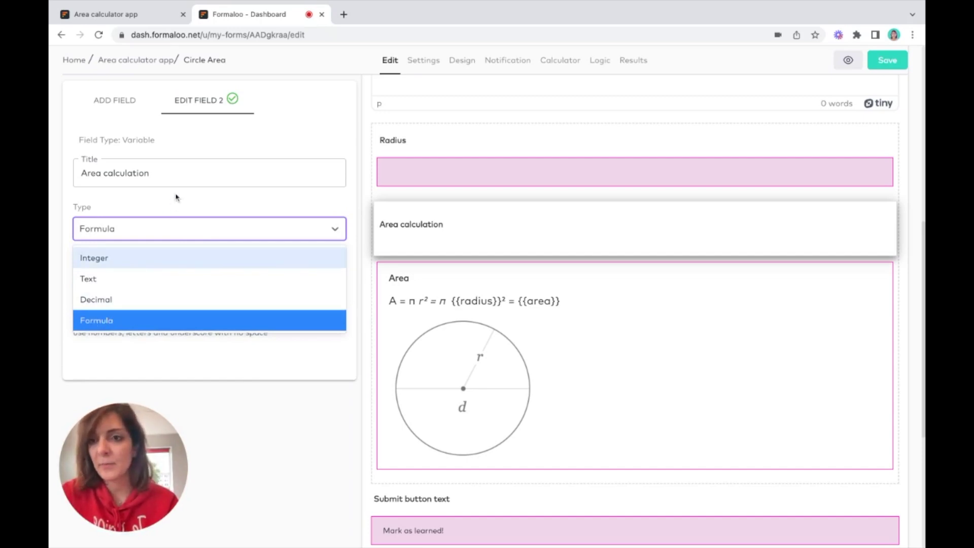
click(213, 198)
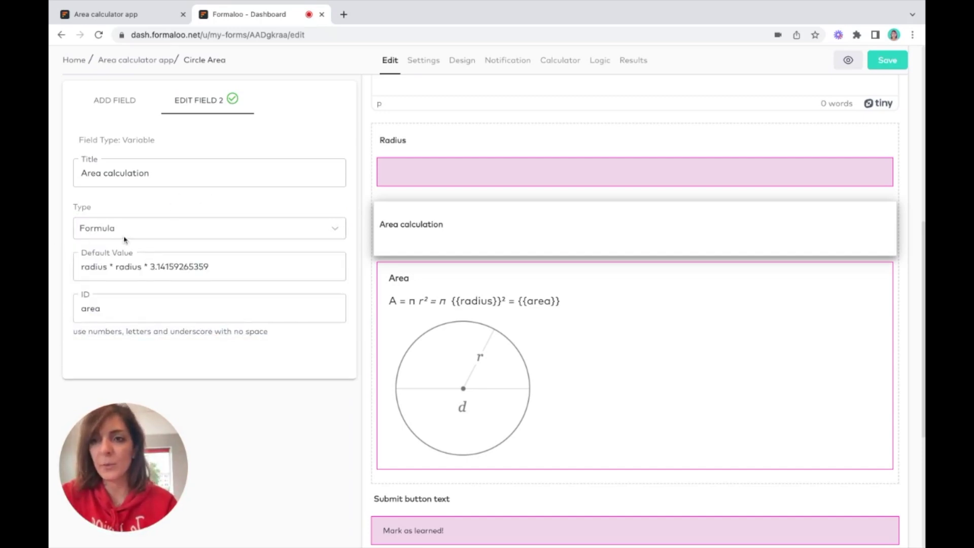
click(81, 267)
drag(81, 267, 209, 264)
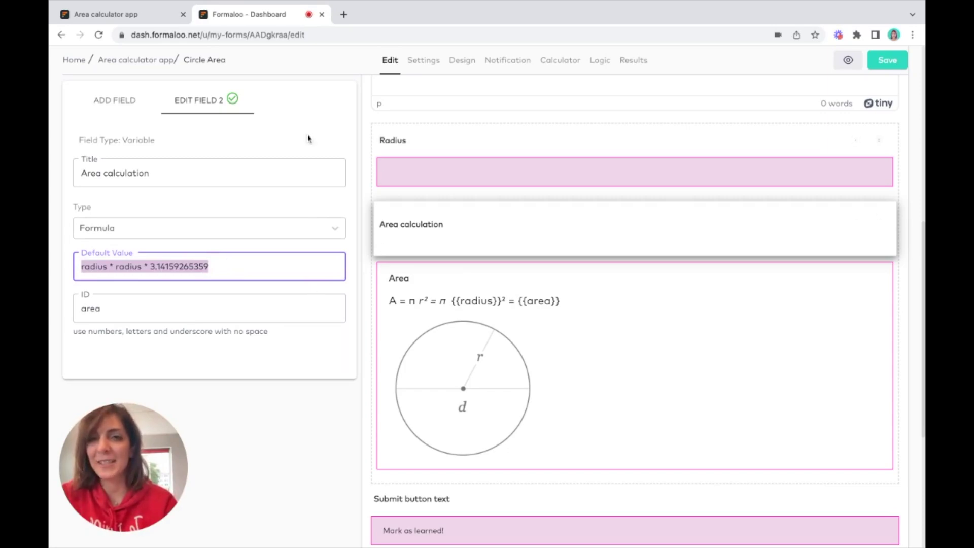
click(167, 62)
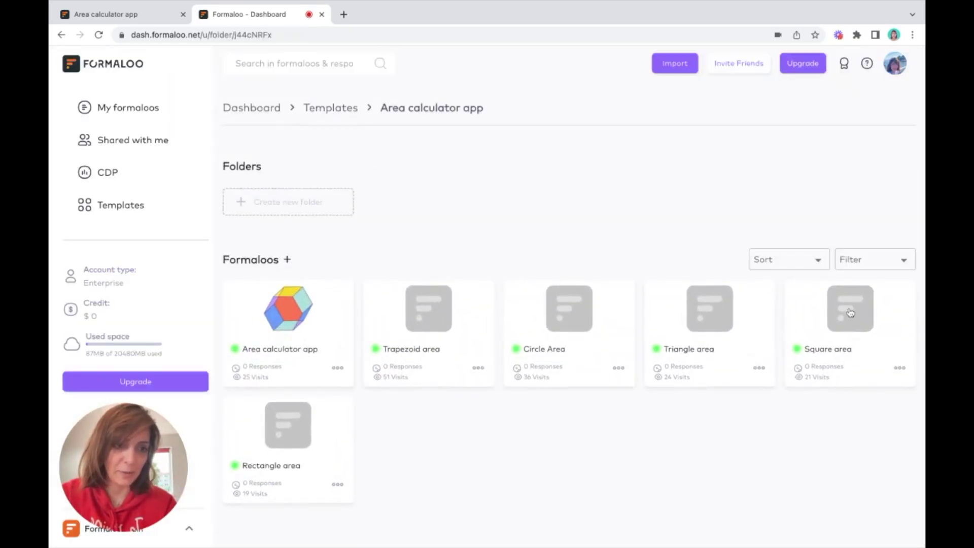
- Open the Rectangle area form in the editor and inspect its Width field
right_click(850, 312)
click(711, 250)
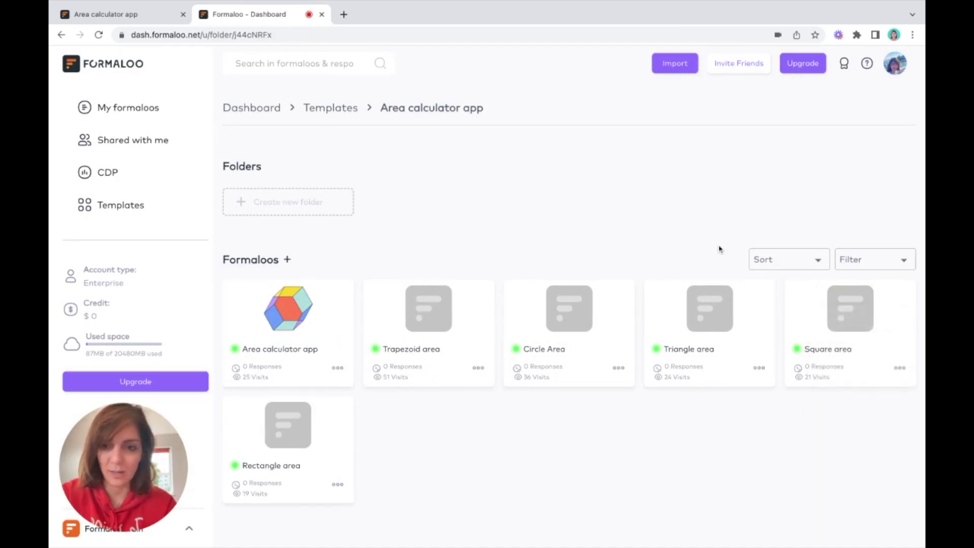
right_click(279, 433)
click(302, 381)
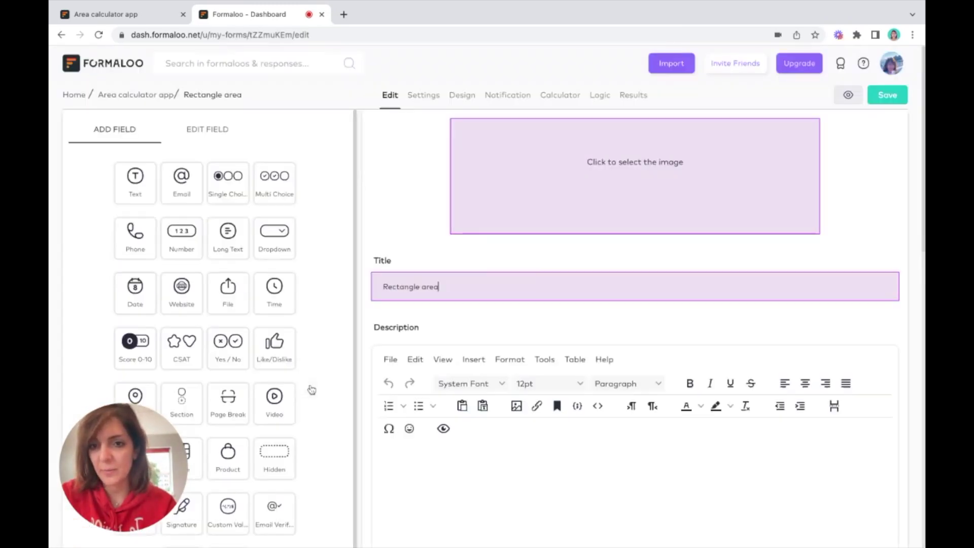
scroll(535, 279, down, 8)
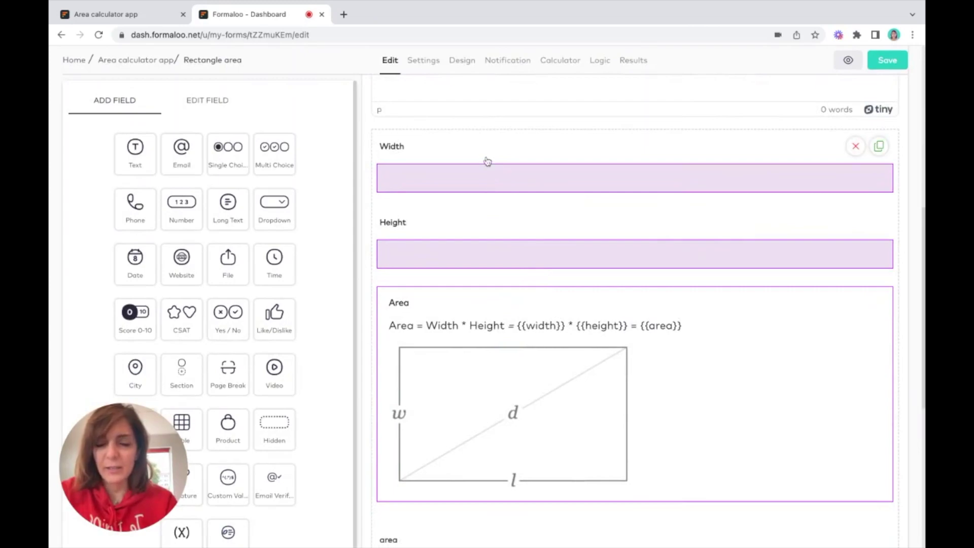
click(488, 162)
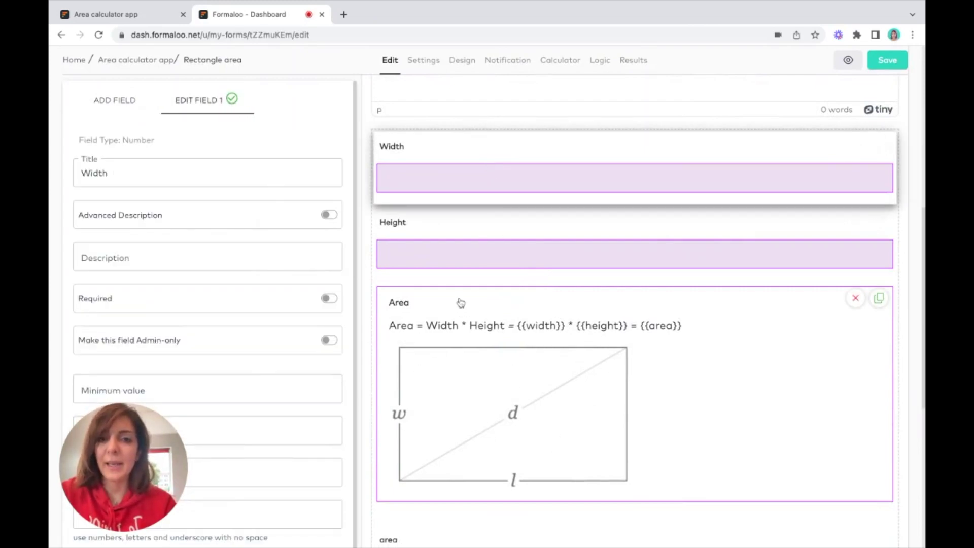
- Move the area variable above the Area section and check its formula settings
scroll(419, 277, down, 1)
drag(387, 483, 428, 271)
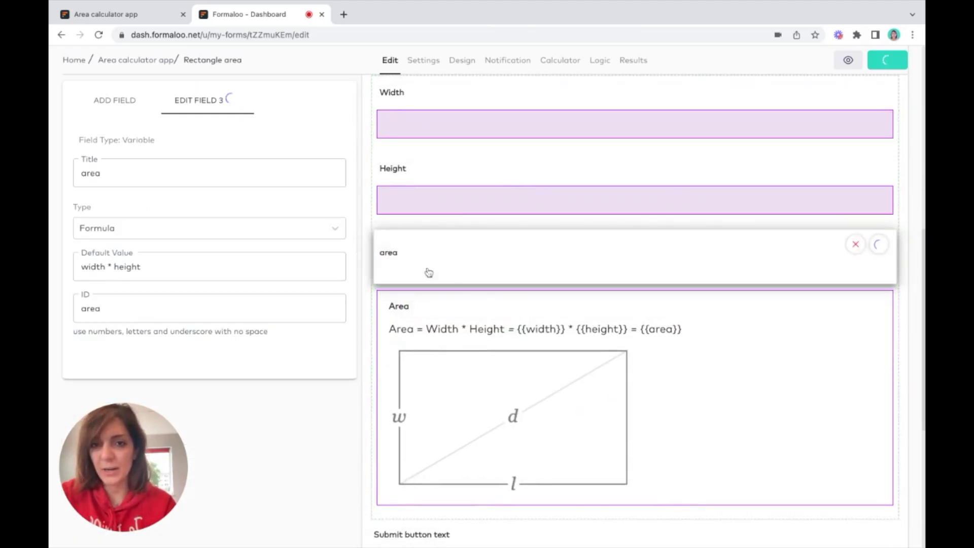
click(423, 112)
click(406, 250)
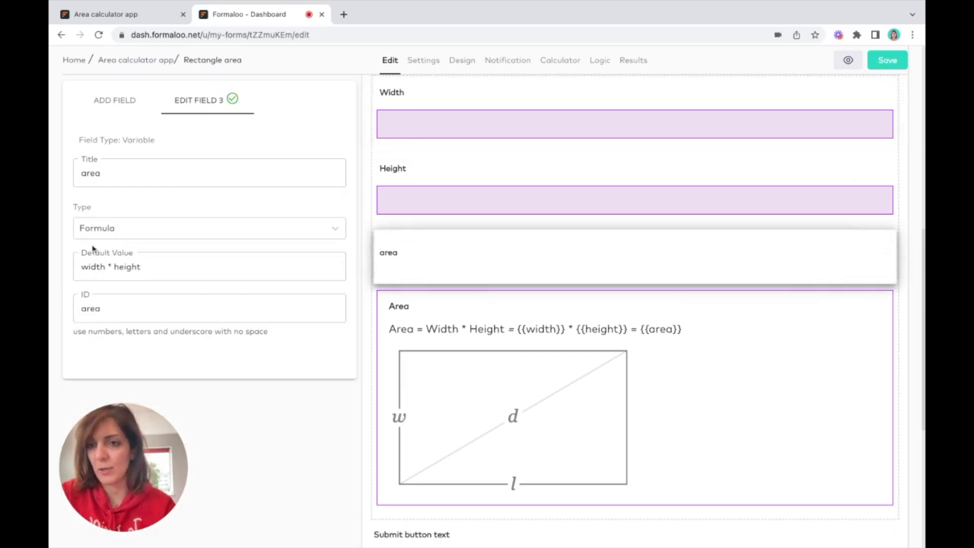
click(412, 105)
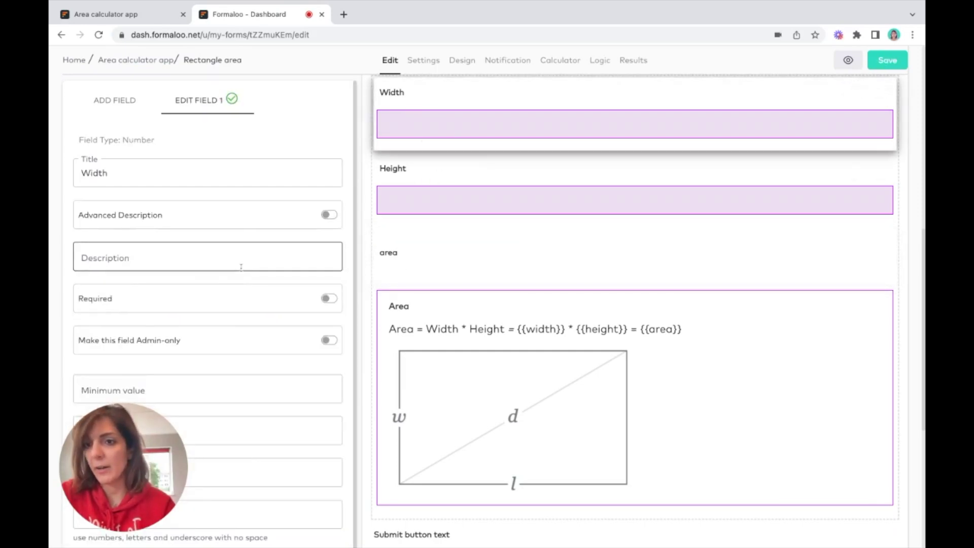
- Check the Width field's ID, width, and review the Height field's settings
scroll(239, 263, down, 1)
drag(134, 469, 138, 328)
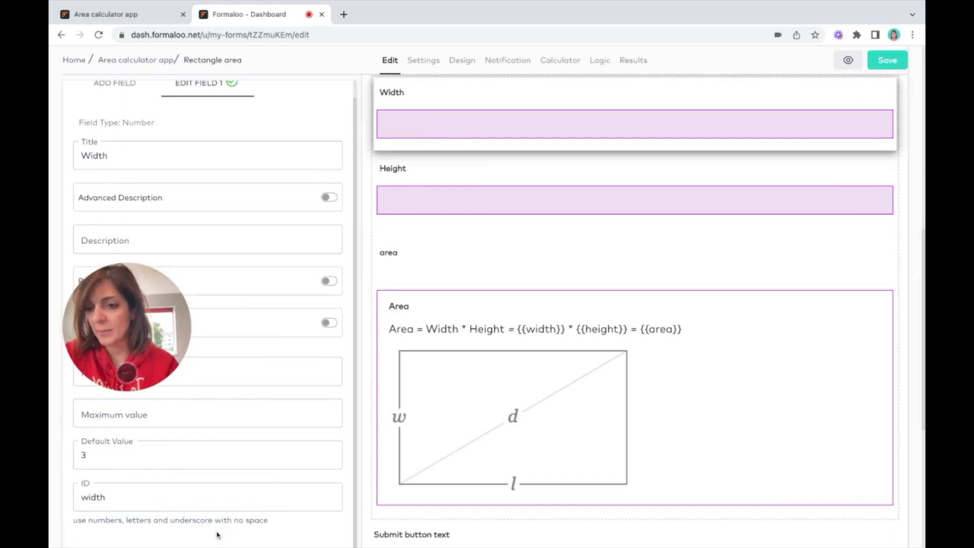
click(279, 373)
click(103, 489)
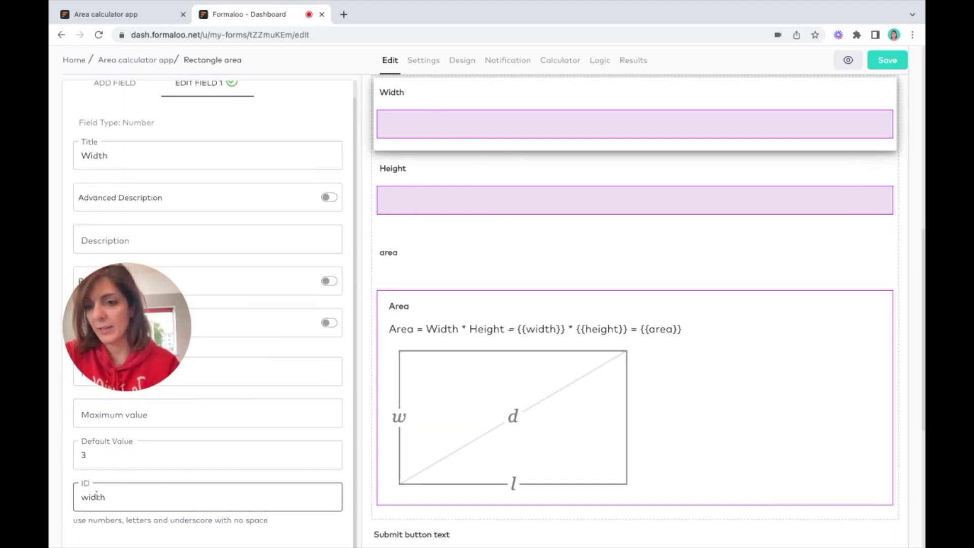
click(411, 172)
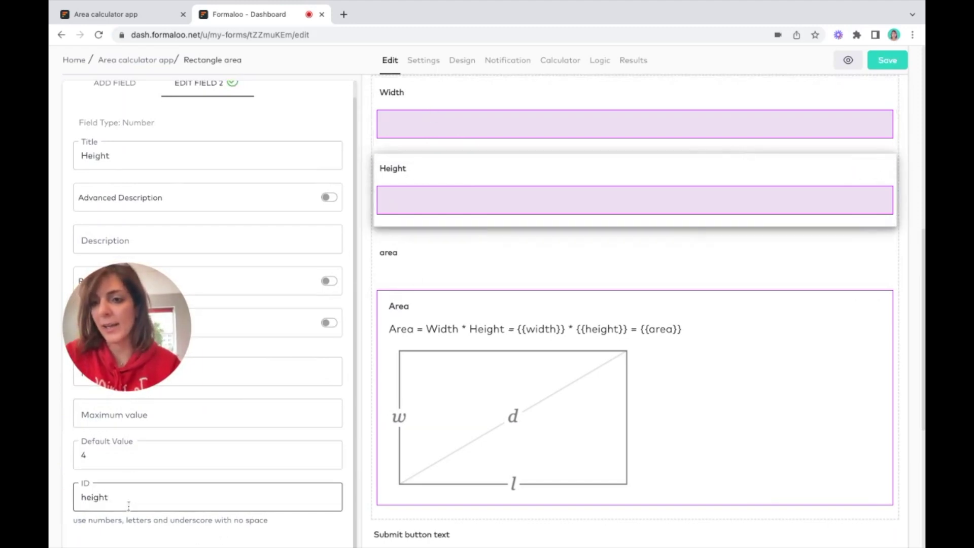
drag(128, 270, 133, 379)
drag(135, 487, 137, 418)
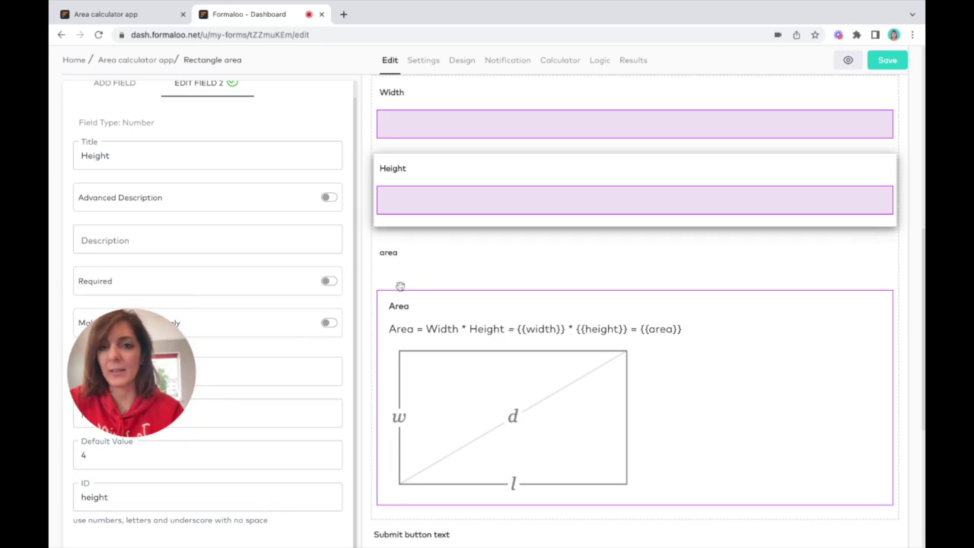
- Review the area variable's formula, width * height, against the Height field
click(412, 267)
drag(161, 341, 159, 419)
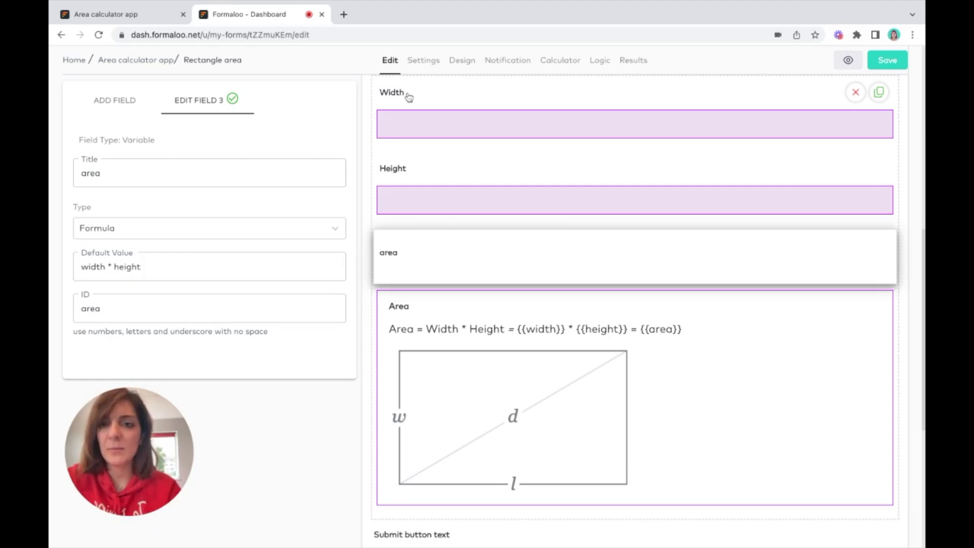
click(99, 267)
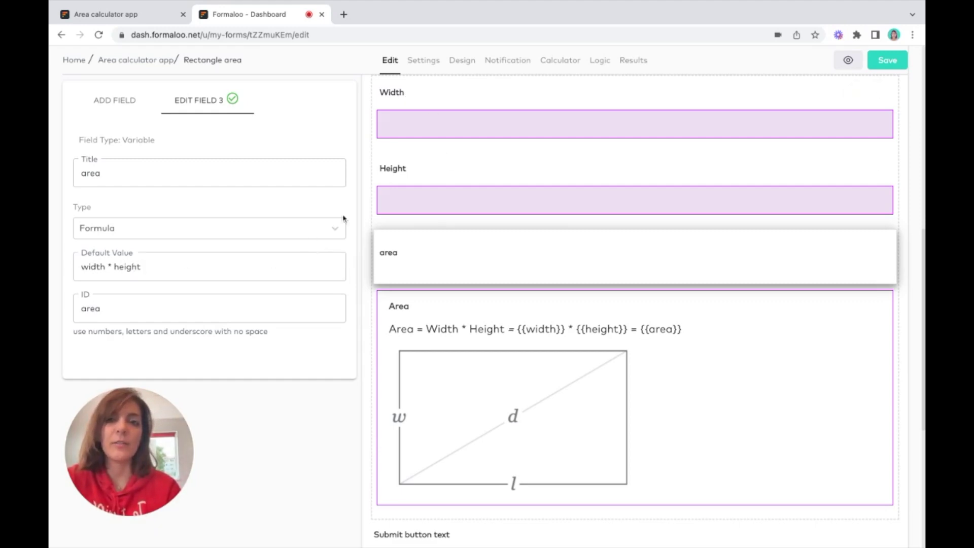
click(397, 173)
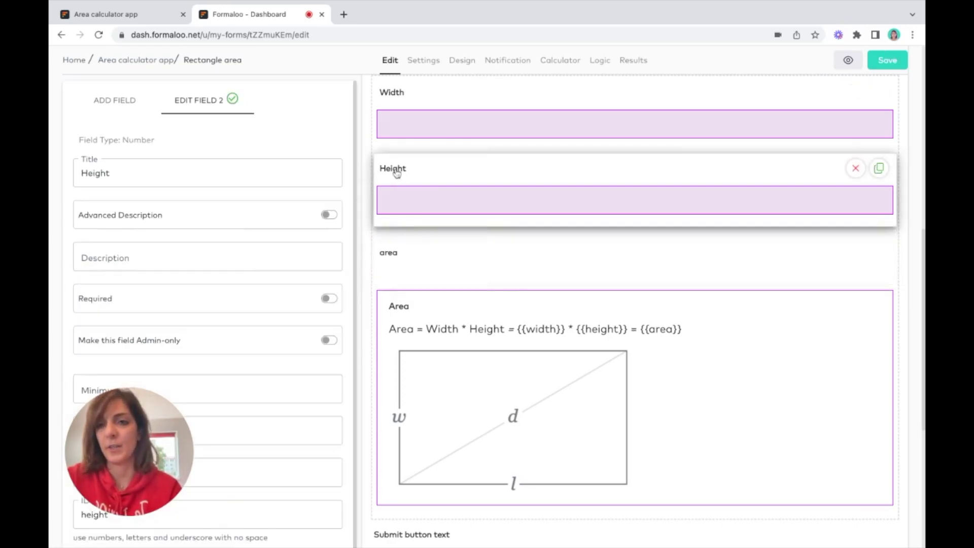
click(388, 254)
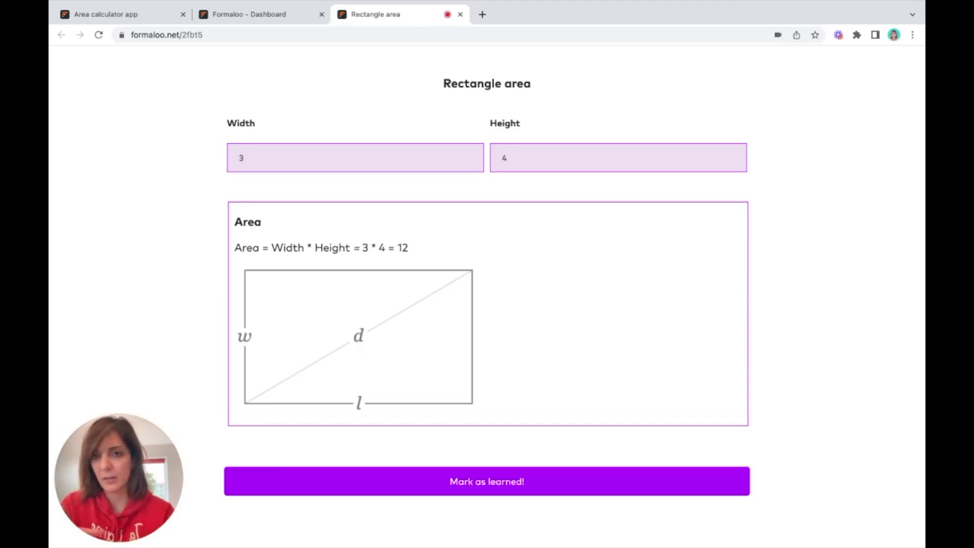
- Switch back to the Formaloo - Dashboard tab showing the Rectangle area editor
mouse_move(777, 1)
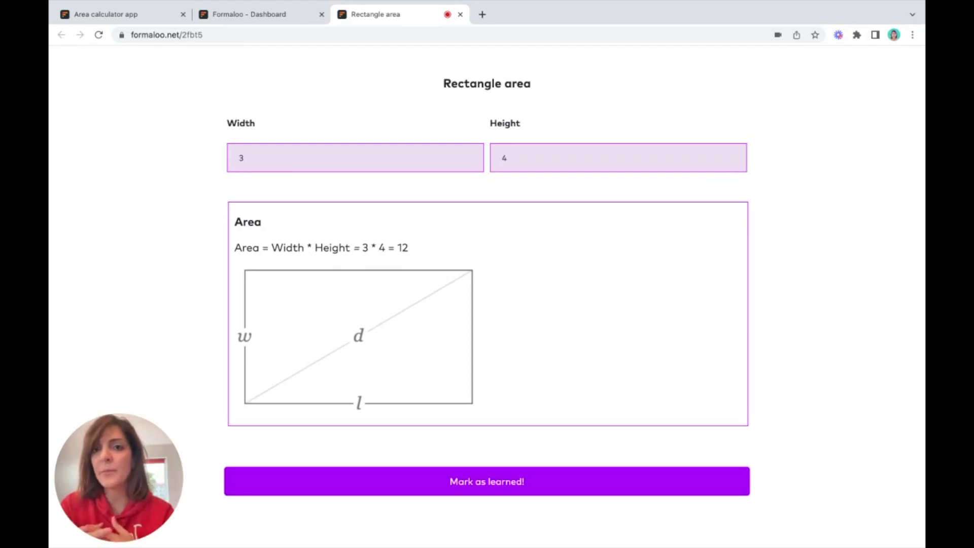
click(267, 11)
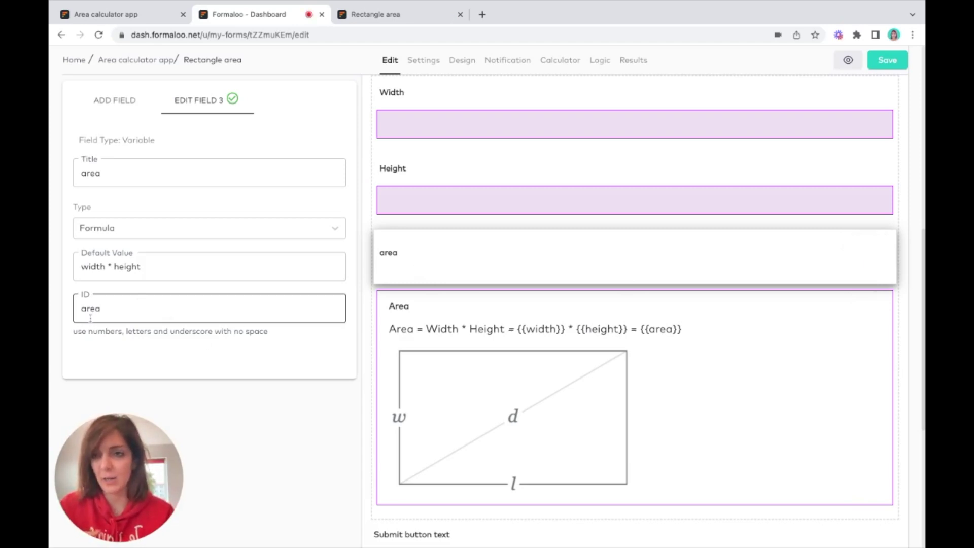
click(460, 315)
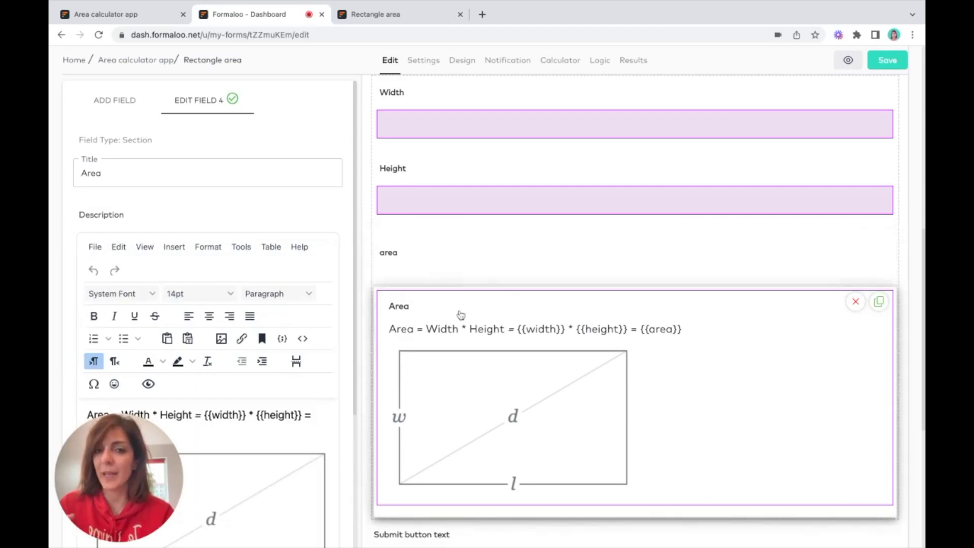
scroll(461, 314, down, 2)
scroll(461, 315, down, 2)
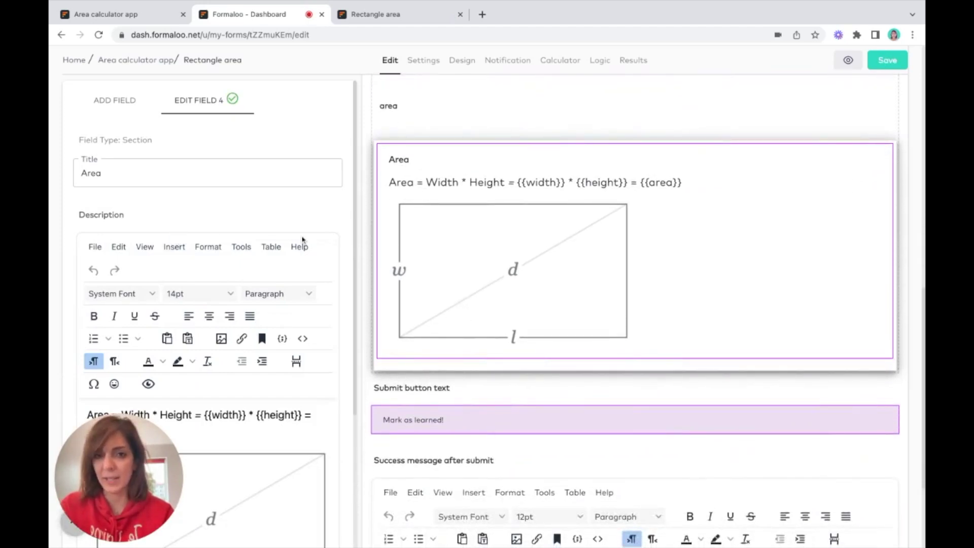
scroll(303, 240, down, 4)
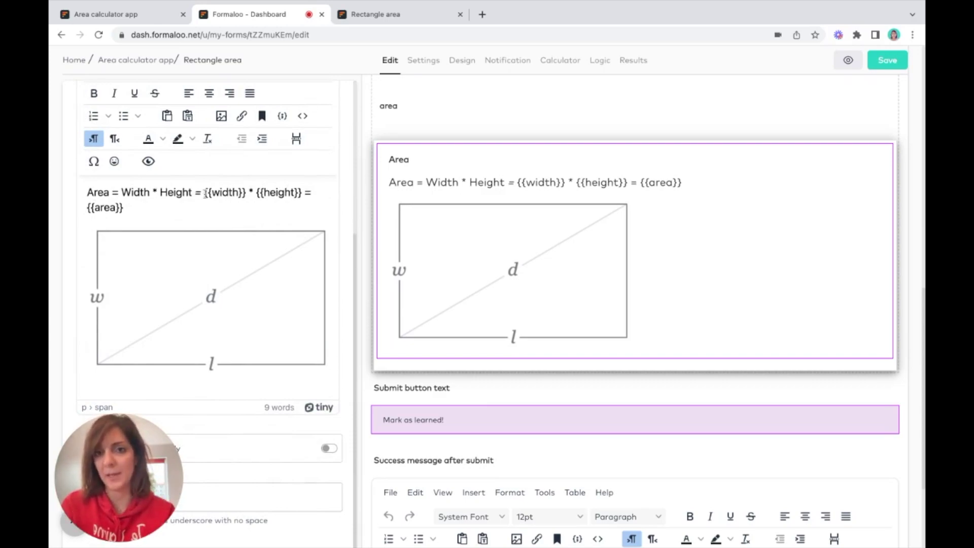
click(410, 113)
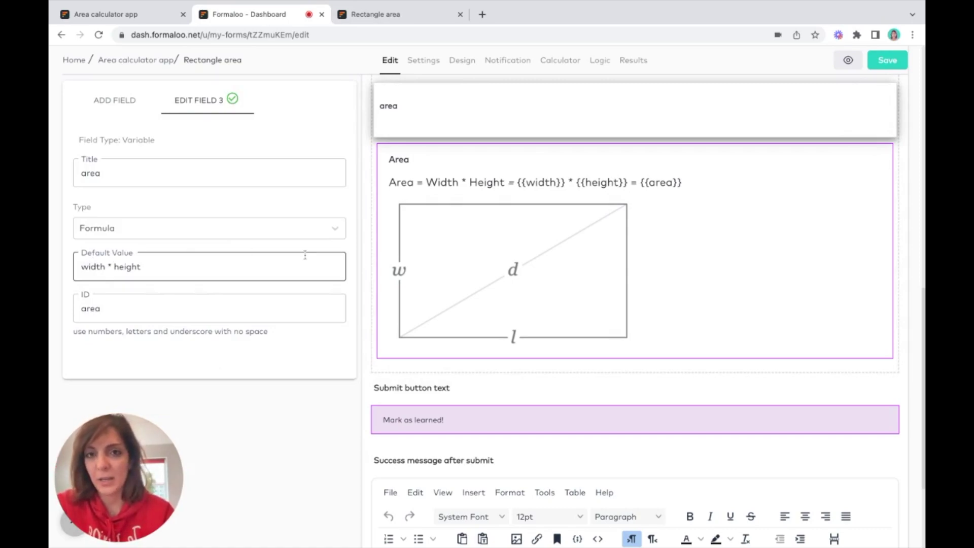
click(523, 172)
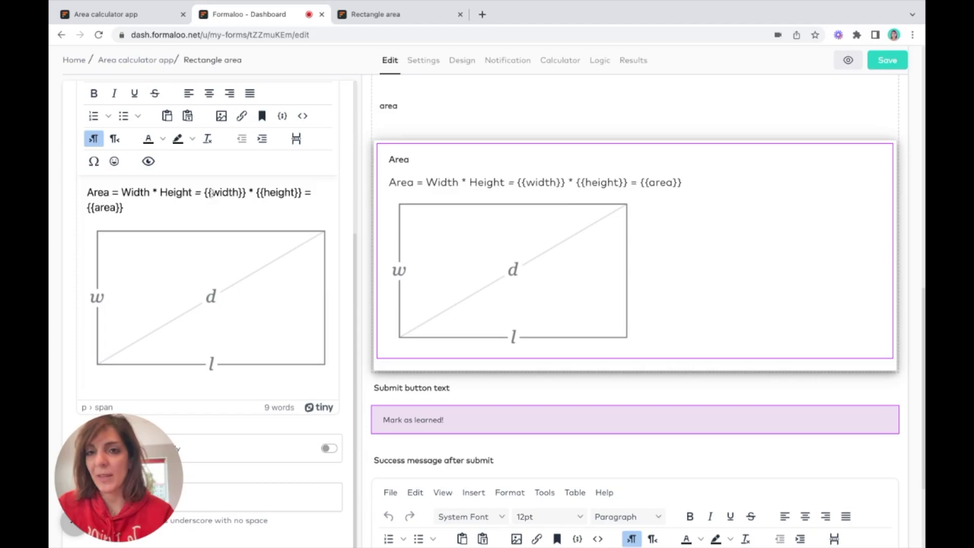
scroll(554, 203, up, 5)
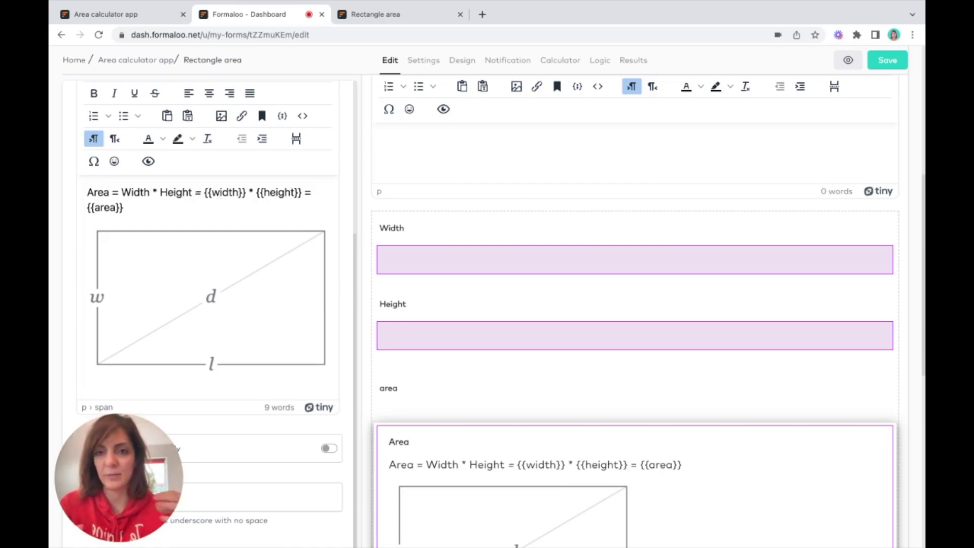
double_click(112, 207)
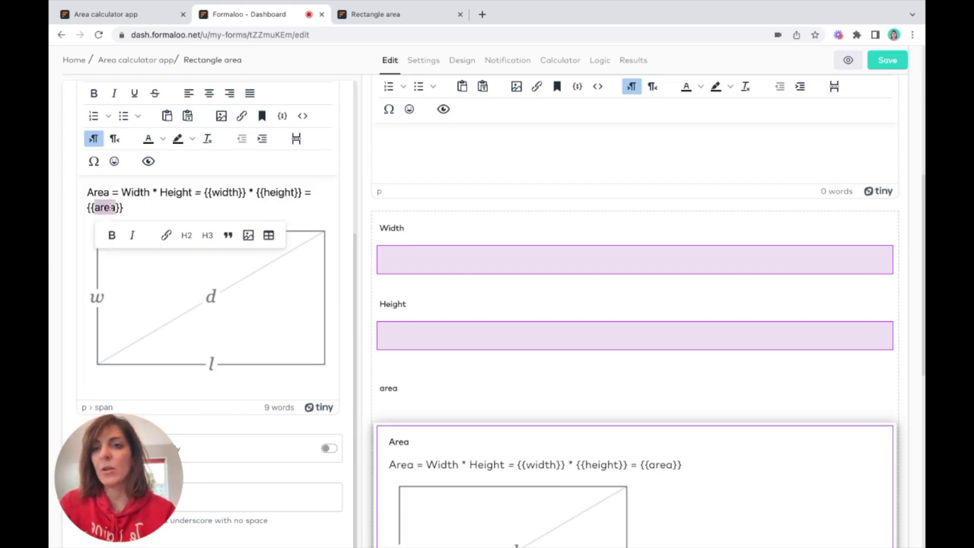
click(428, 403)
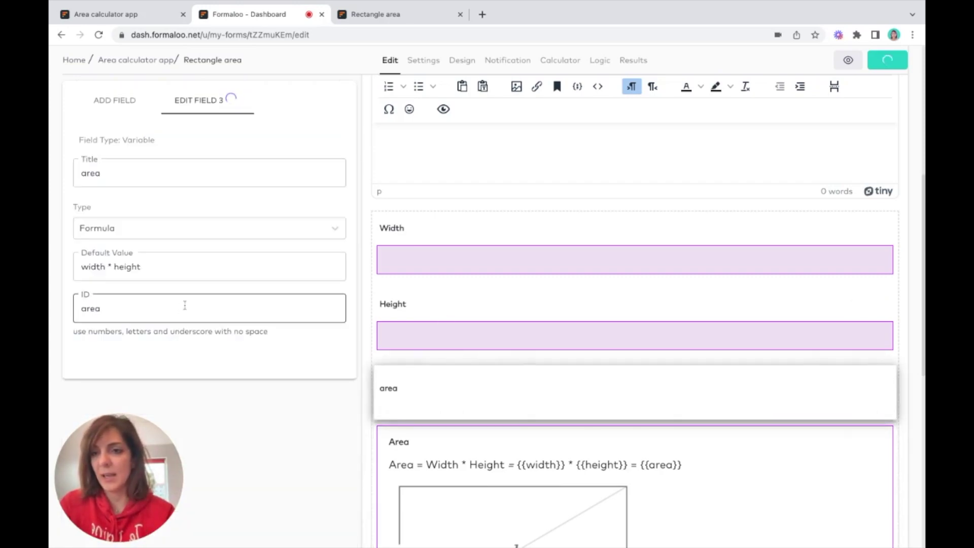
click(432, 297)
scroll(283, 363, down, 1)
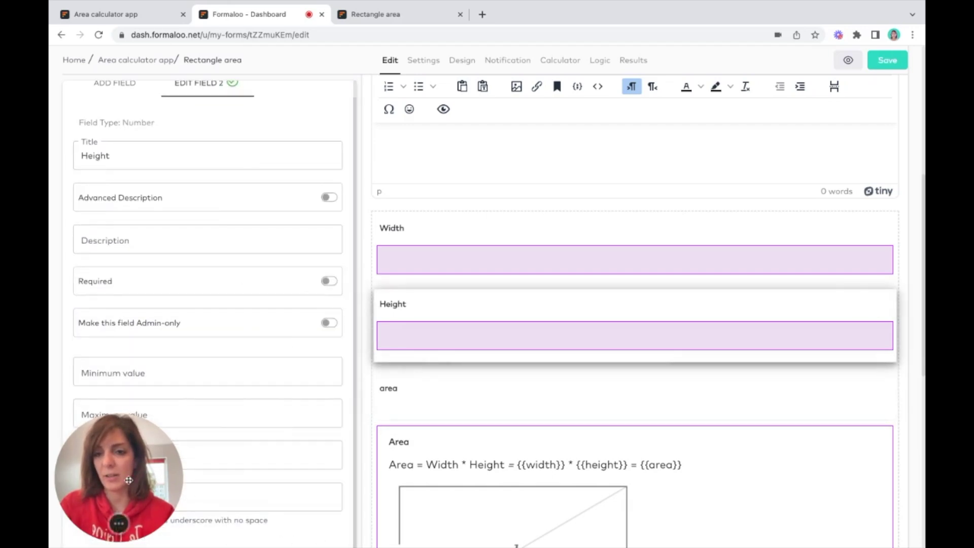
click(374, 275)
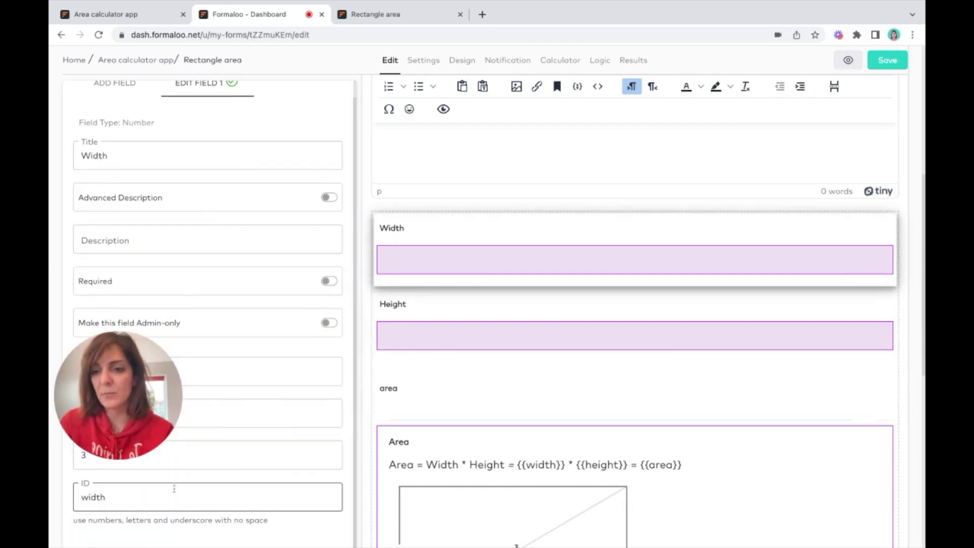
scroll(495, 401, down, 2)
click(496, 381)
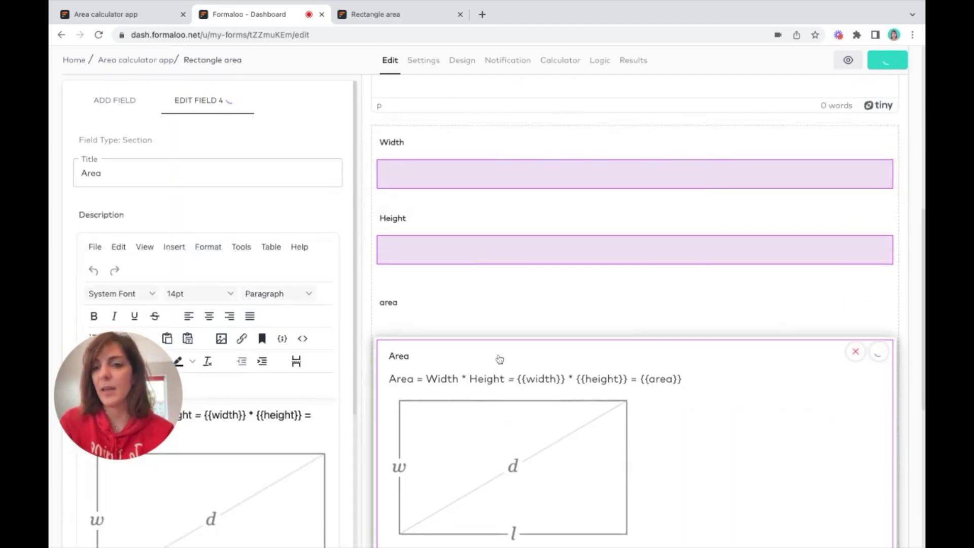
scroll(225, 336, down, 4)
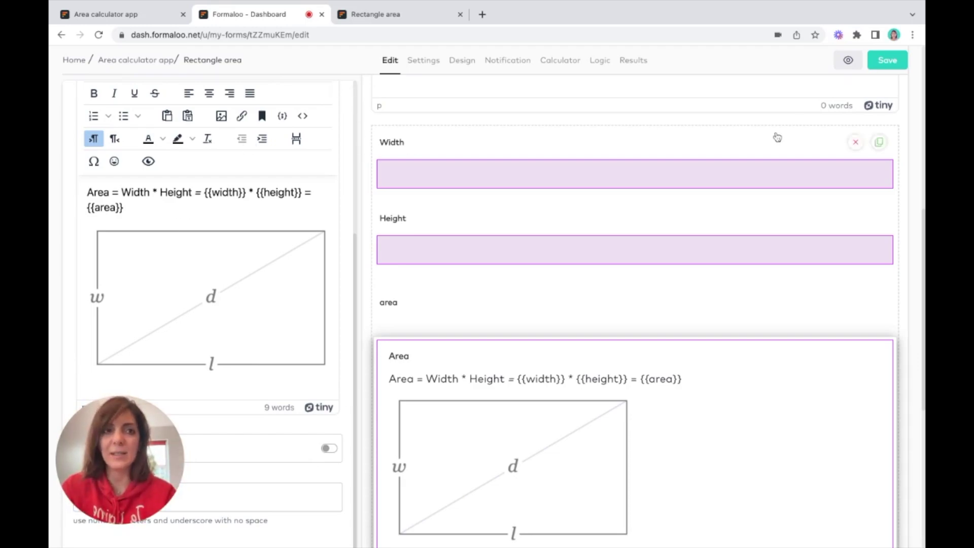
- Reload the live Rectangle area form and enter width 7, height 9 for an area of 63
click(417, 15)
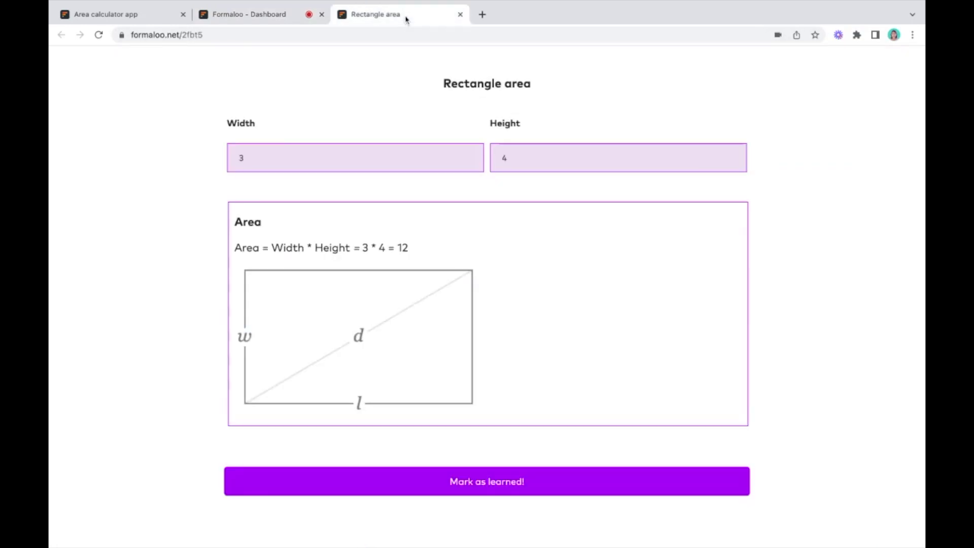
key(super+r)
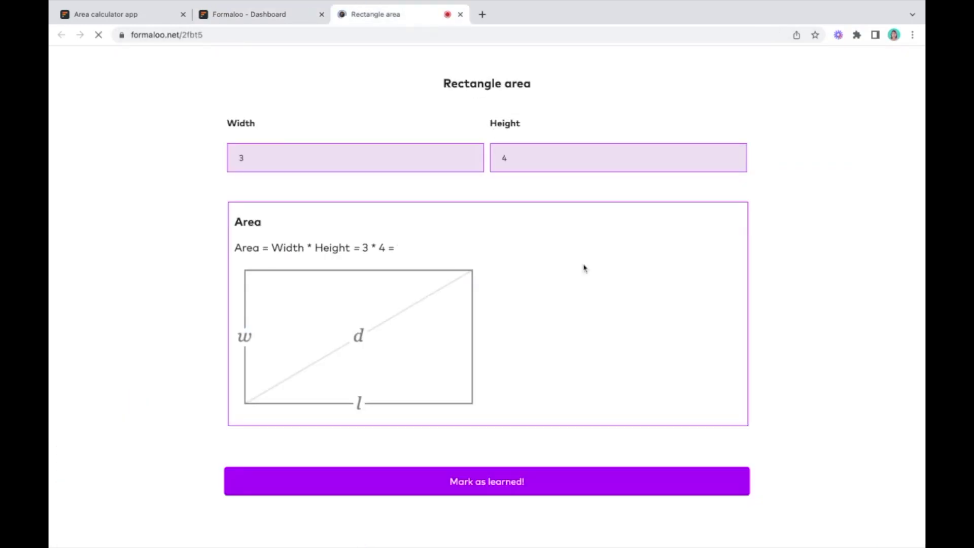
click(252, 163)
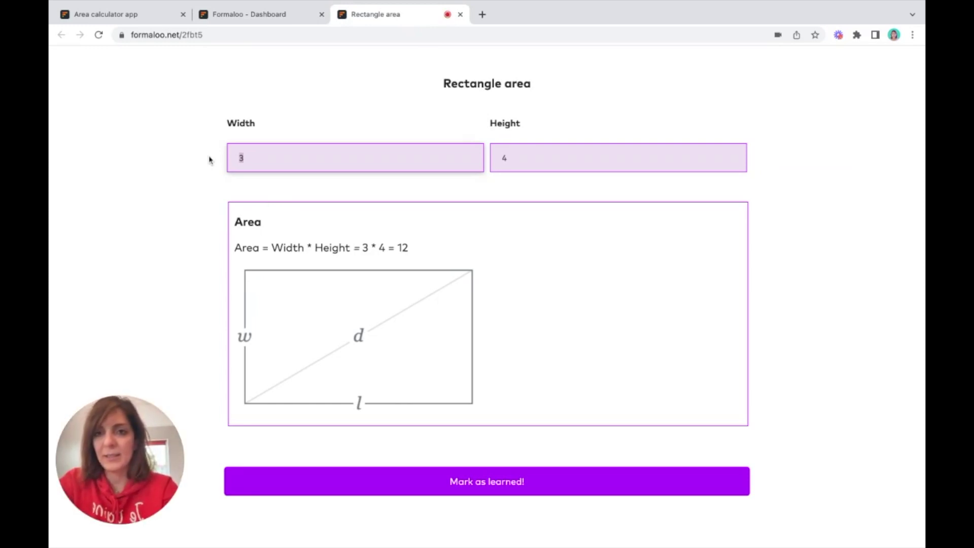
key(BackSpace)
text(7)
click(522, 148)
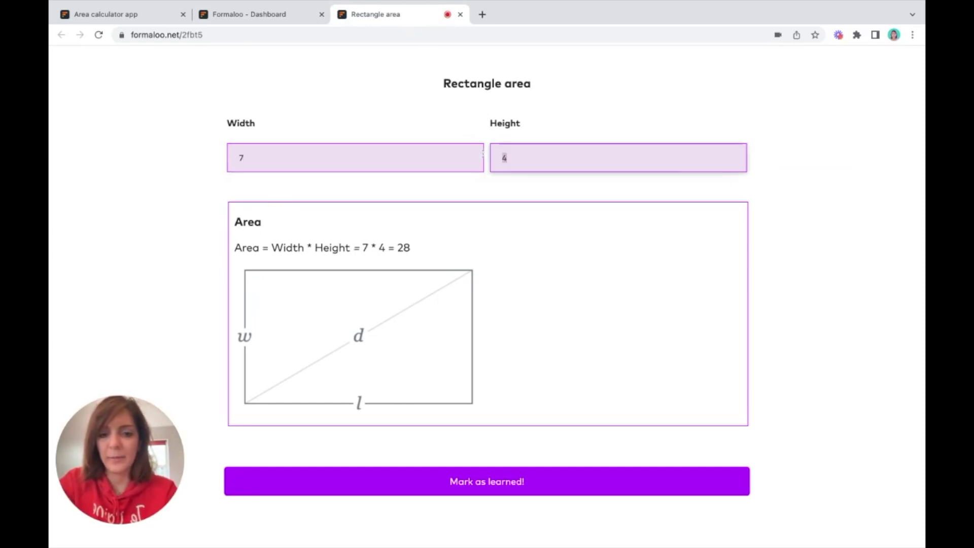
key(BackSpace)
text(9)
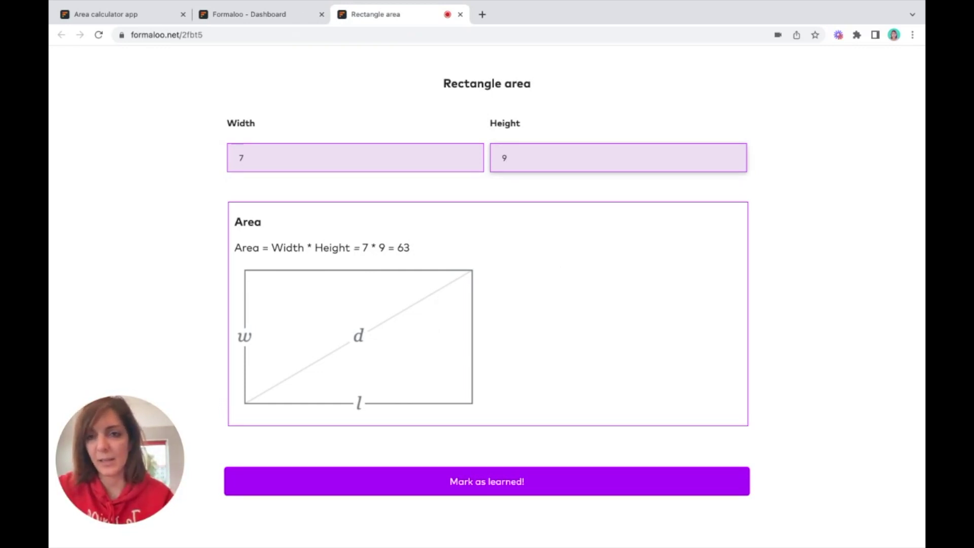
click(250, 15)
- Check the Height field's default value of 4, then switch to the live Rectangle area form
click(445, 231)
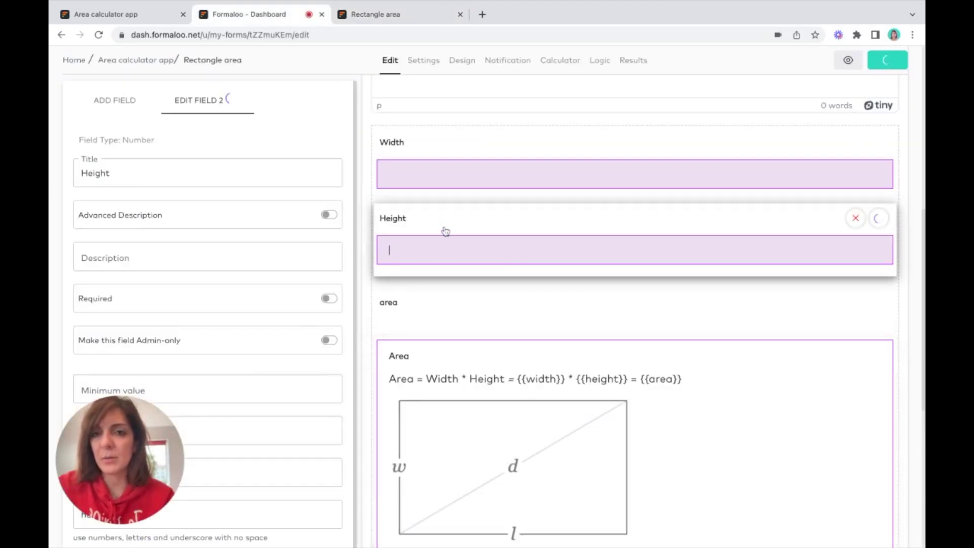
drag(132, 484, 131, 418)
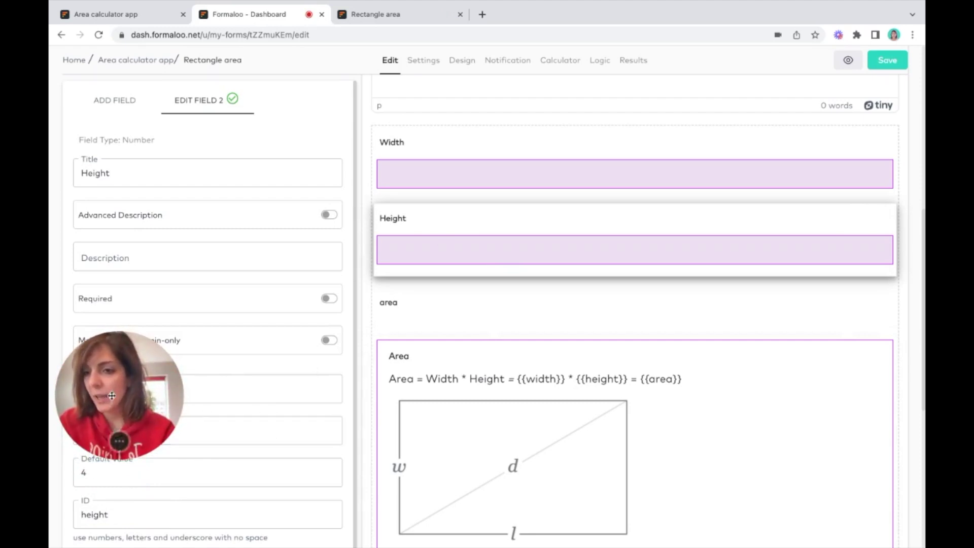
scroll(198, 463, down, 1)
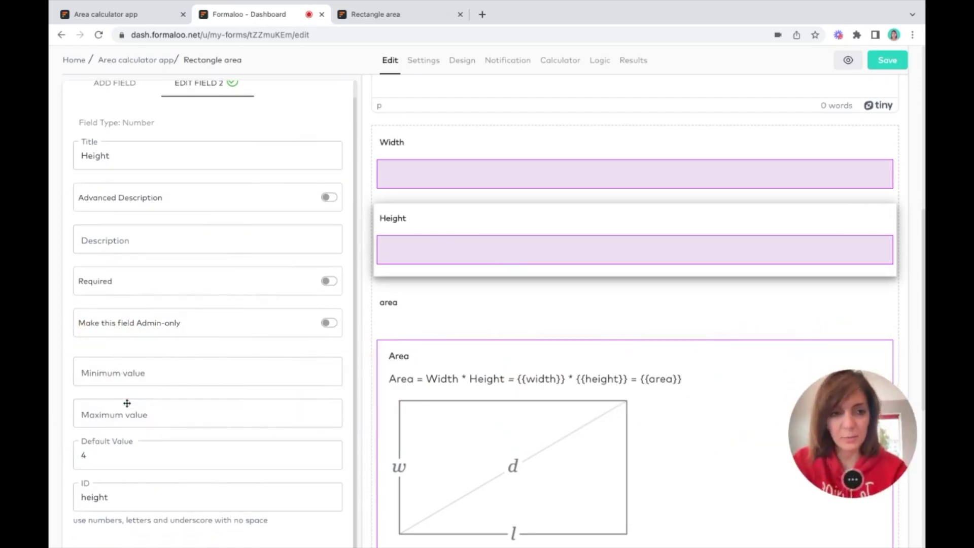
click(126, 409)
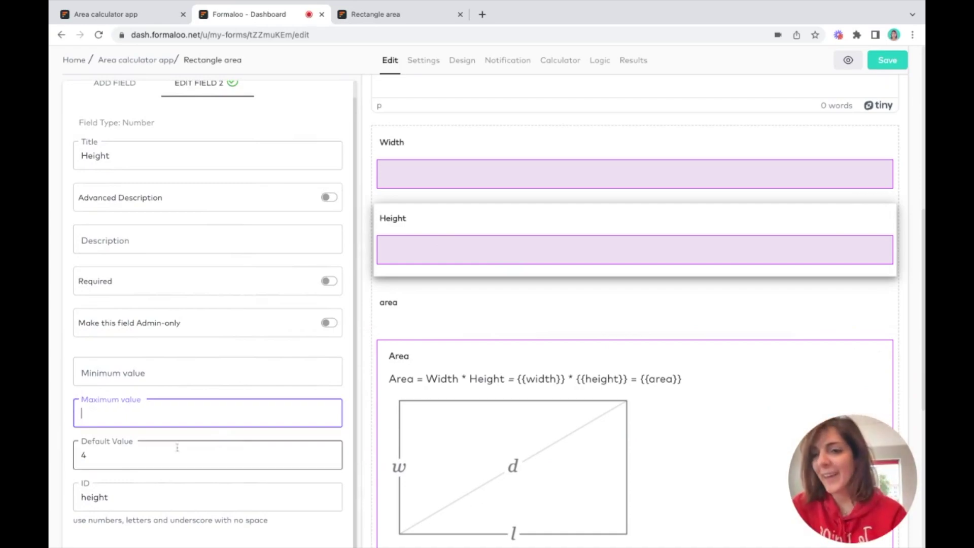
click(104, 458)
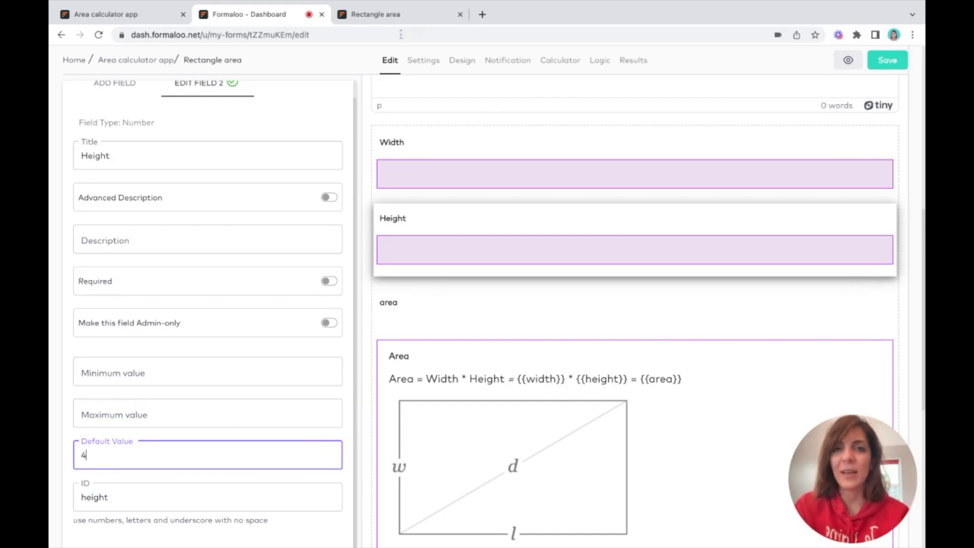
click(396, 20)
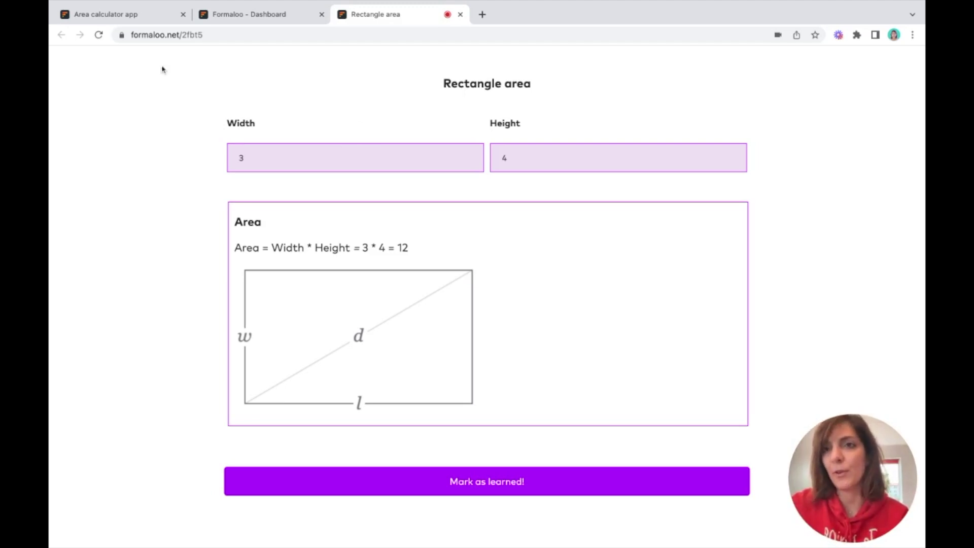
- Glance at the Trapezoid area form tab, then return to the Rectangle area editor
click(149, 17)
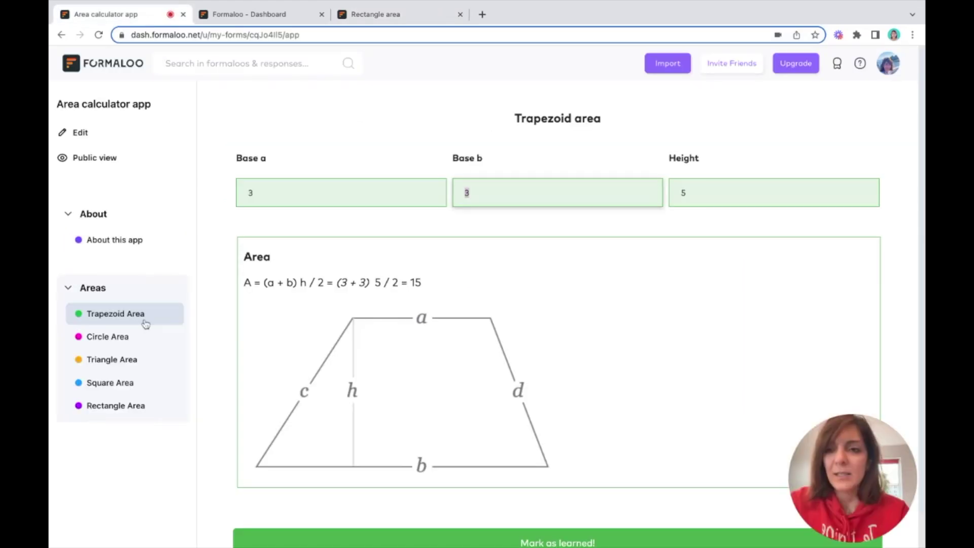
click(262, 22)
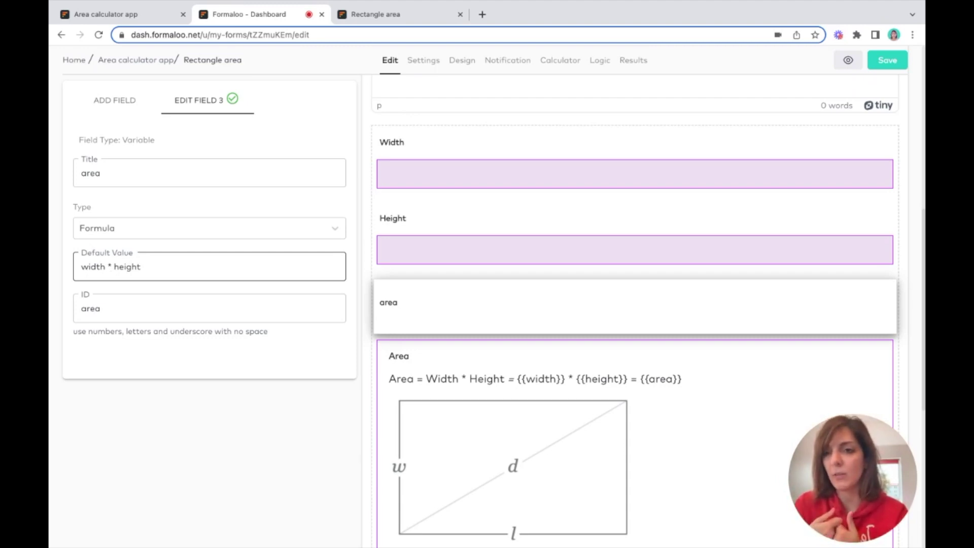
click(84, 270)
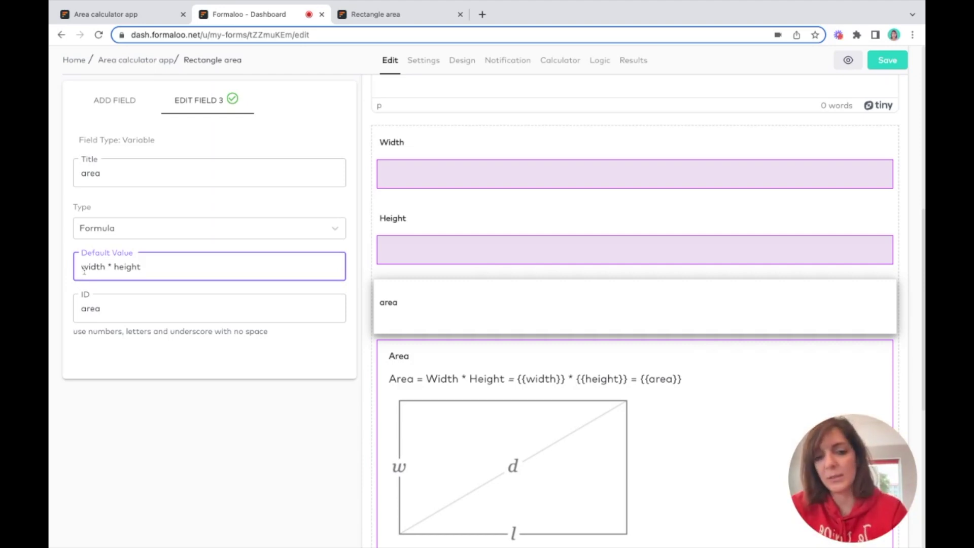
text(()
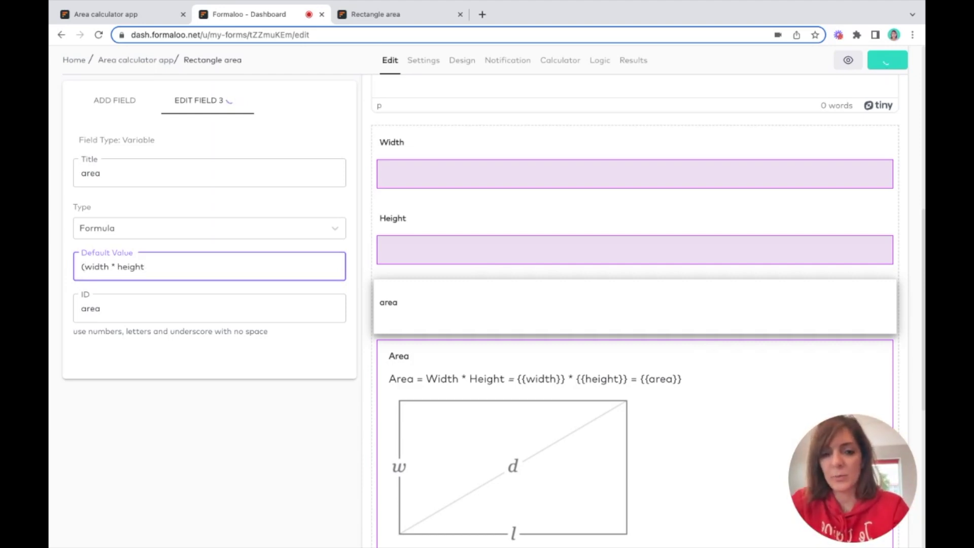
text() / 2)
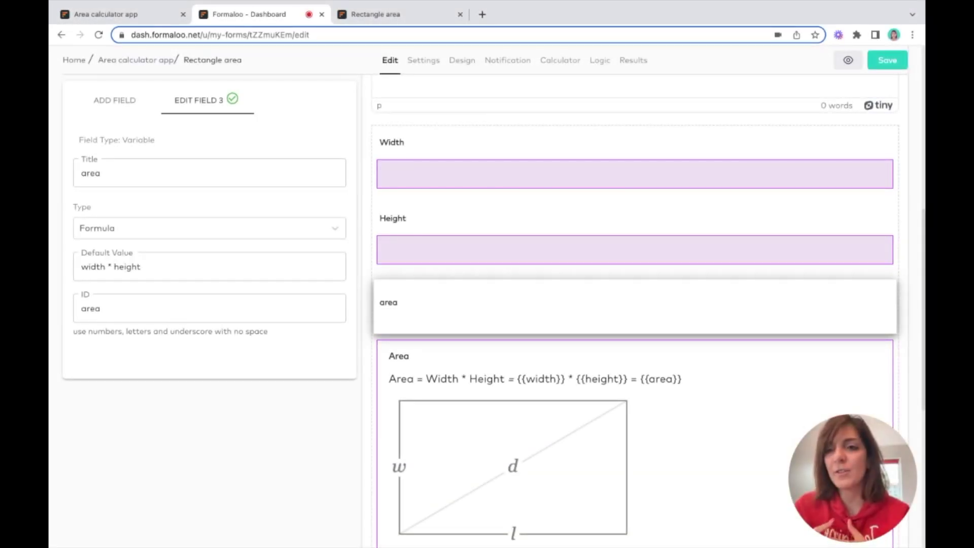
click(195, 235)
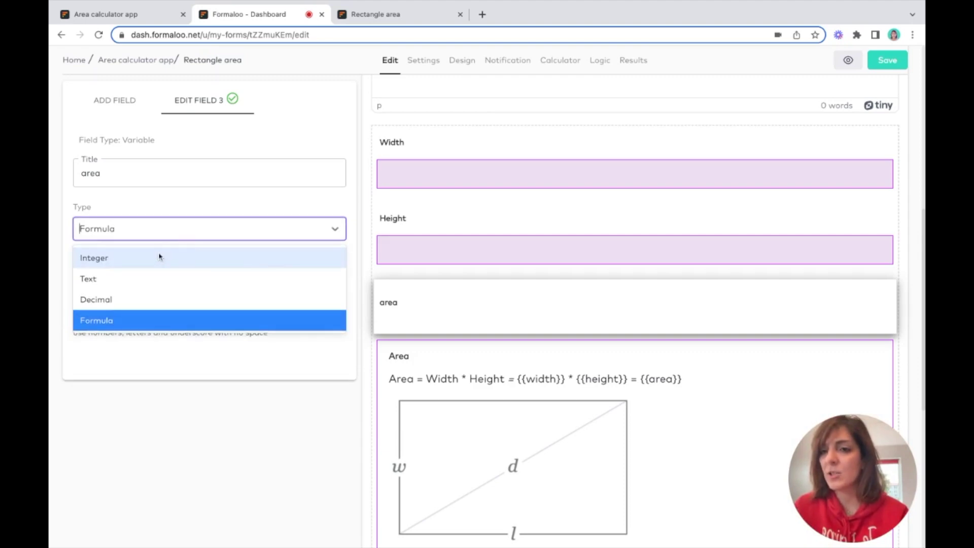